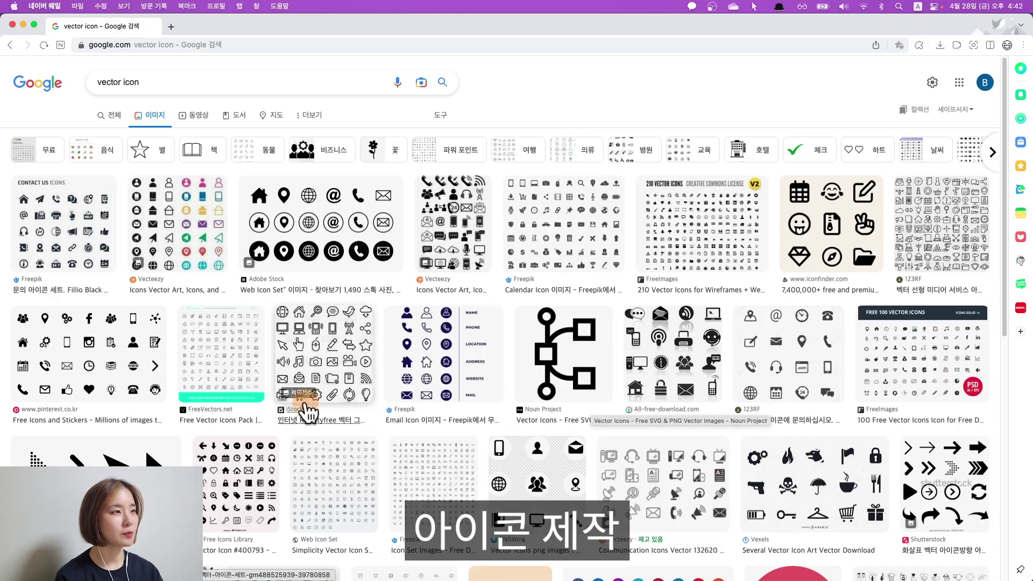
Step: Create a new blank web document from the Web-Large preset
scroll(669, 484, "down", 2)
scroll(669, 484, "down", 4)
scroll(667, 479, "down", 1)
scroll(666, 473, "down", 1)
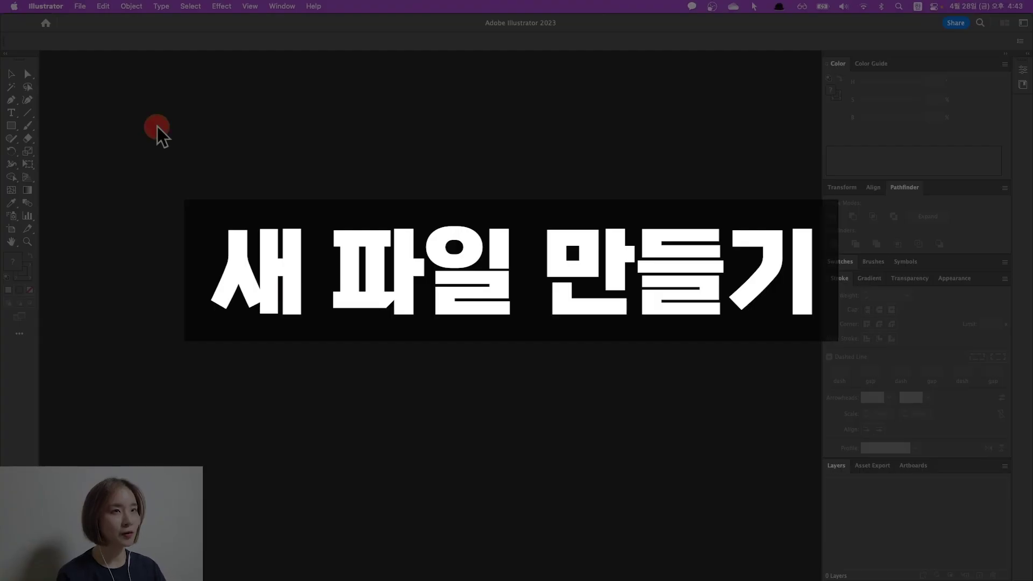
left_click(79, 6)
left_click(86, 18)
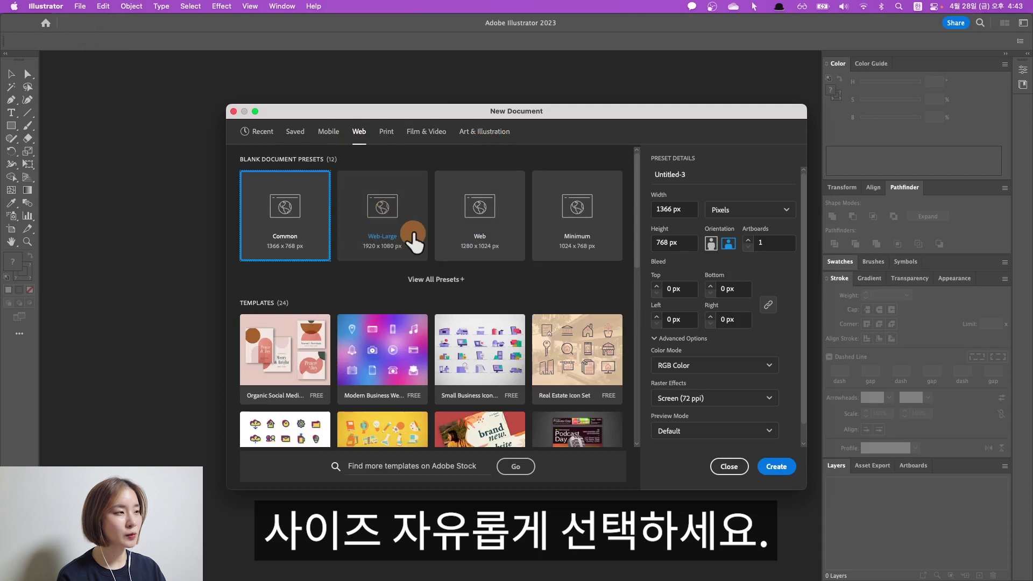
double_click(386, 231)
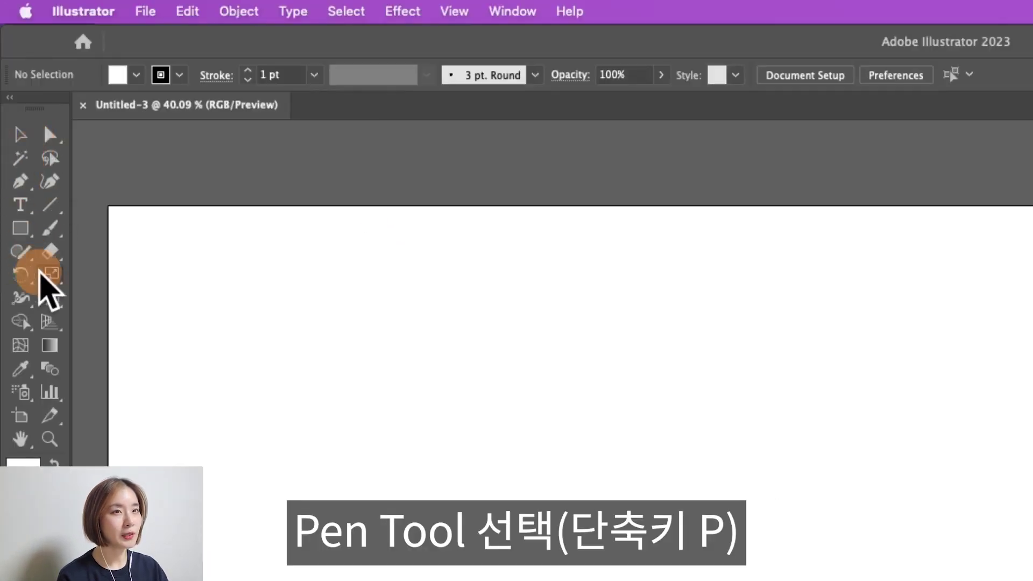
Step: Switch to the Pen tool with a bright green stroke weighing 10 pt
left_click(11, 100)
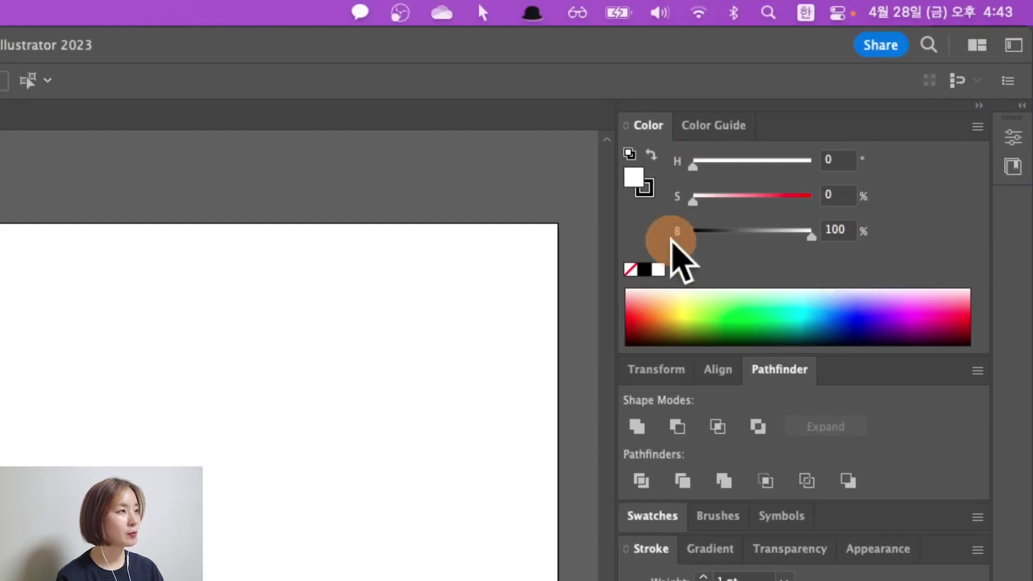
left_click(646, 188)
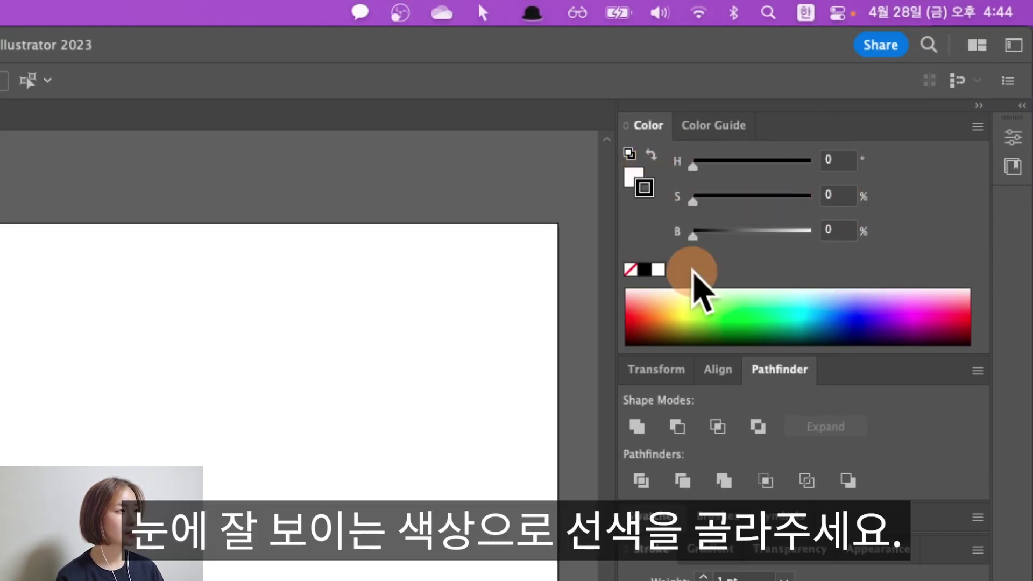
left_click(721, 295)
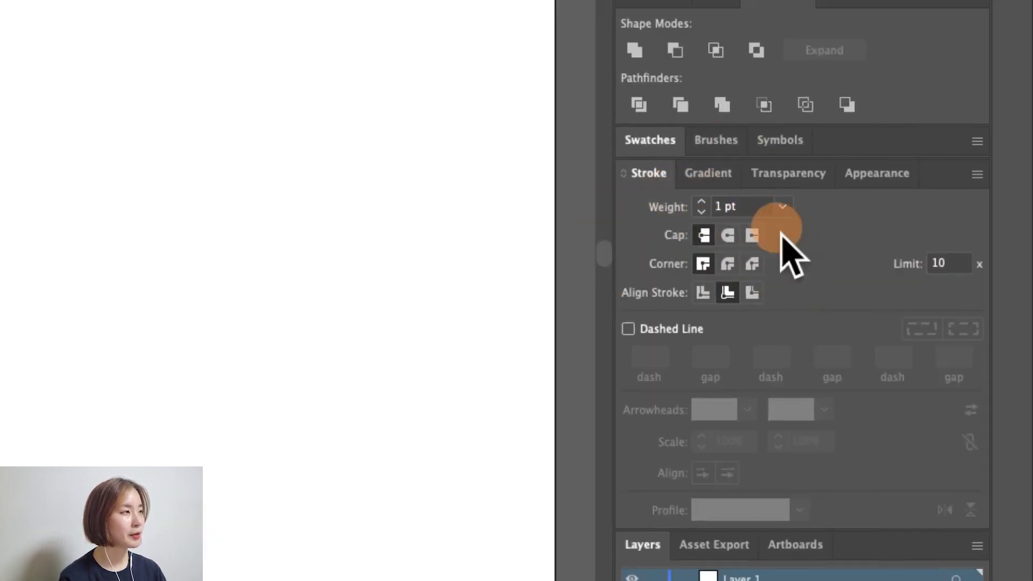
left_click(758, 207)
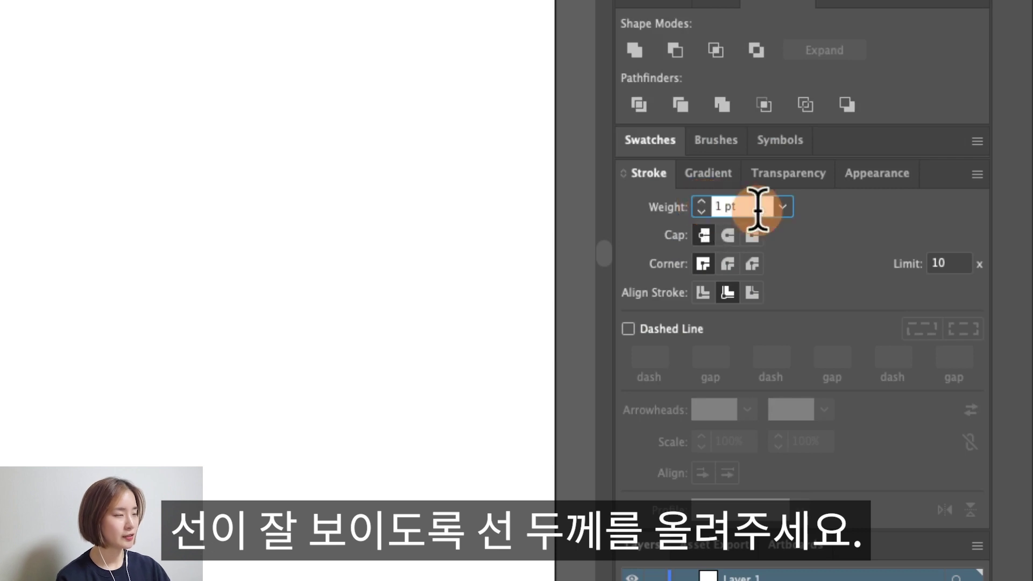
type("10")
key("Return")
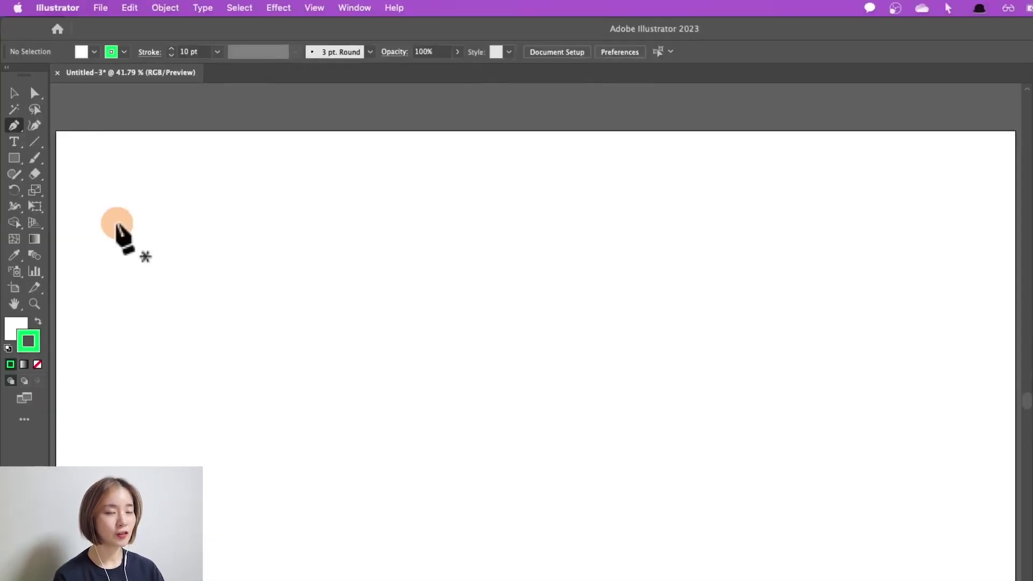
Step: Draw a closed five-point zigzag outline with the Pen tool
left_click(108, 219)
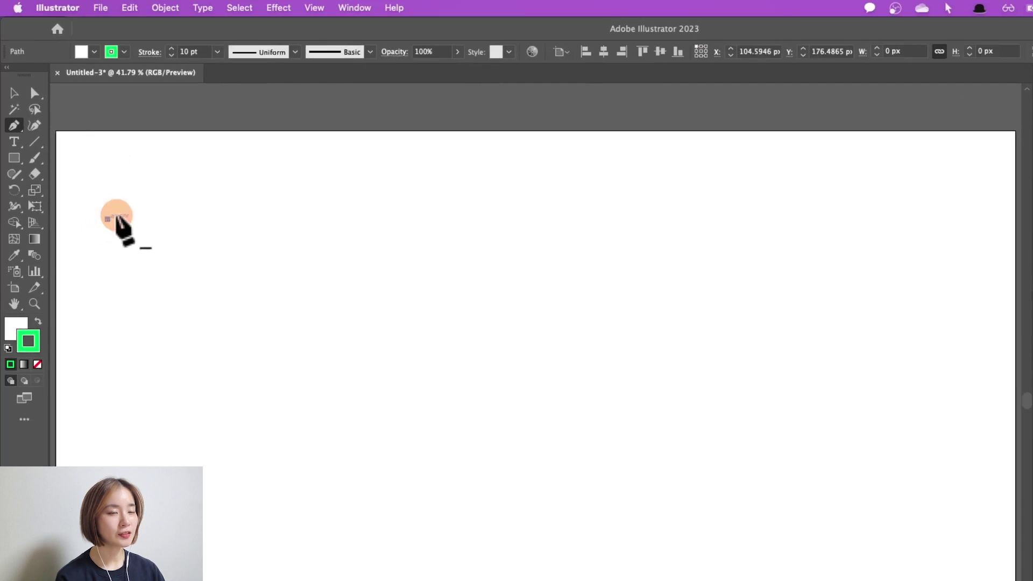
left_click(151, 173)
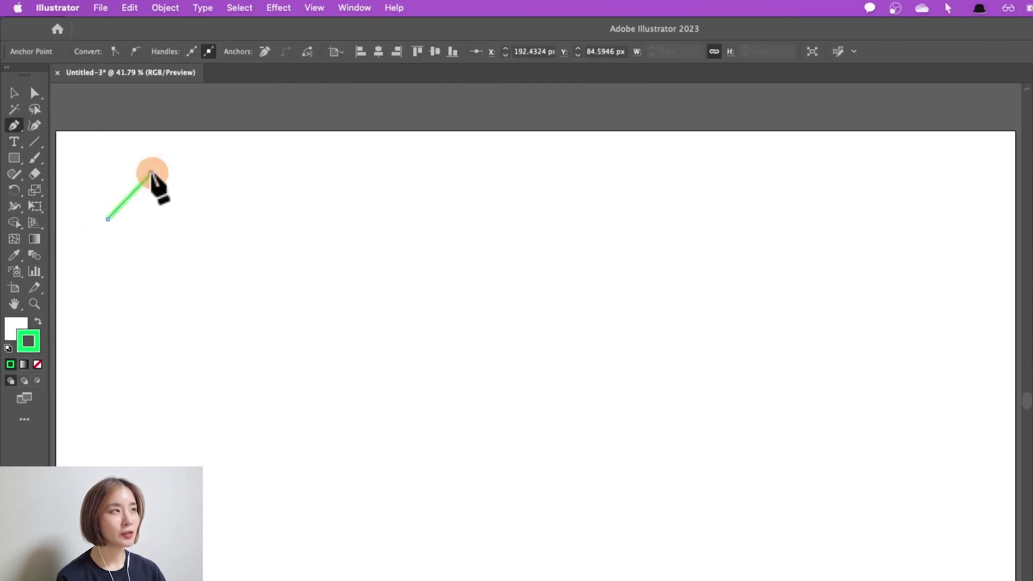
left_click(202, 243)
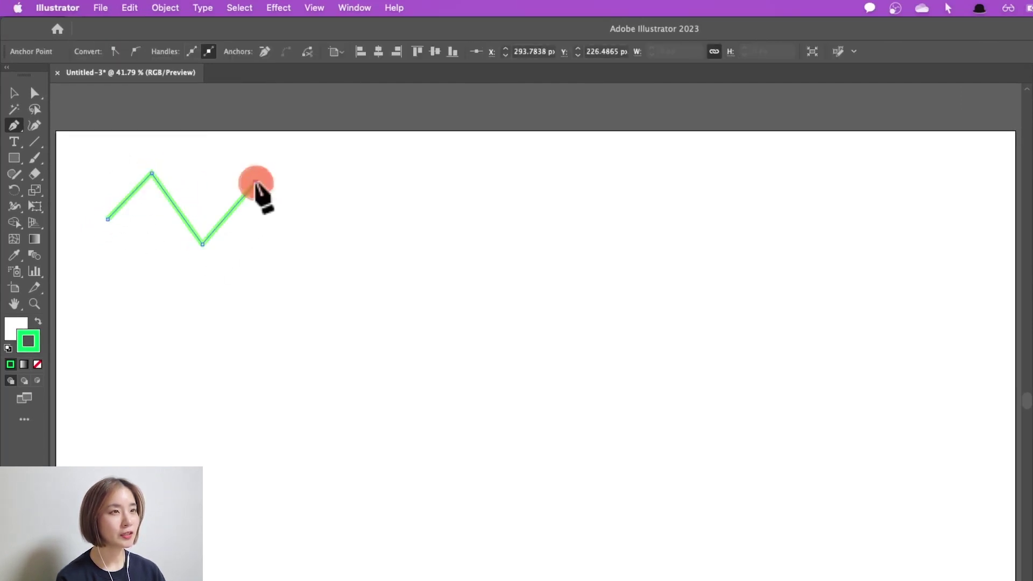
left_click(296, 258)
left_click(187, 339)
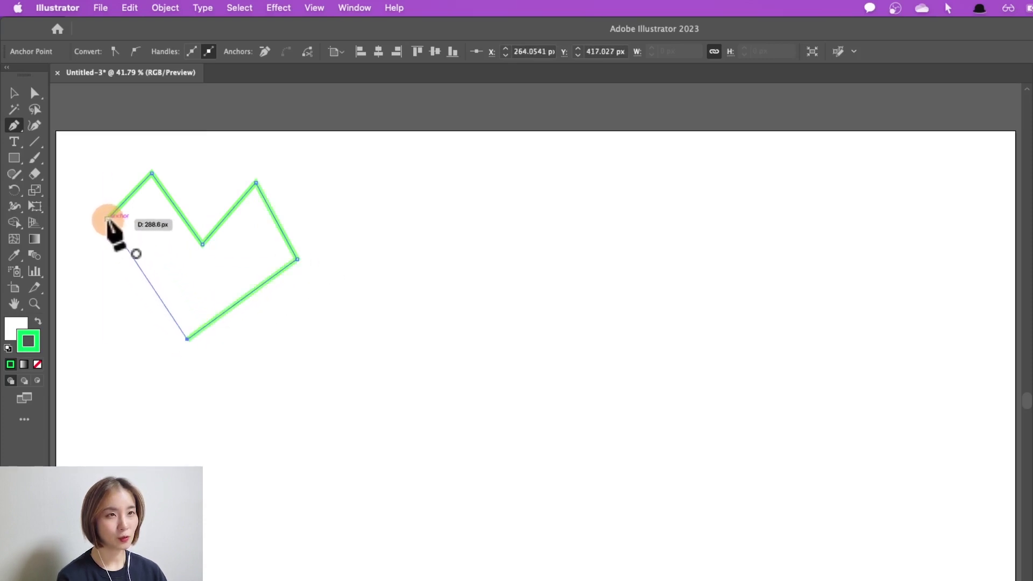
left_click(107, 219)
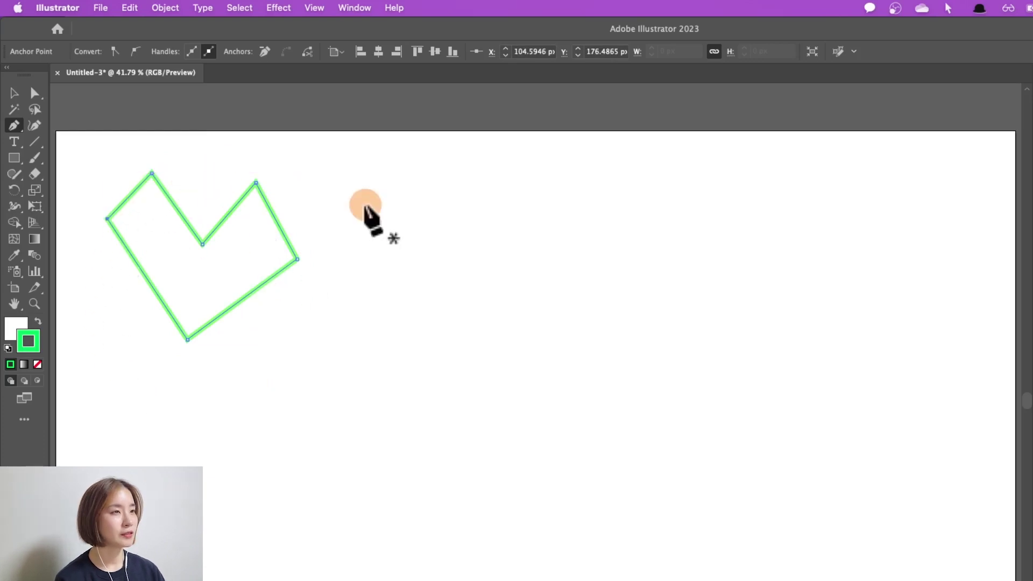
Step: Draw two separate open bent lines to the right of the outline
left_click(364, 205)
left_click(415, 181)
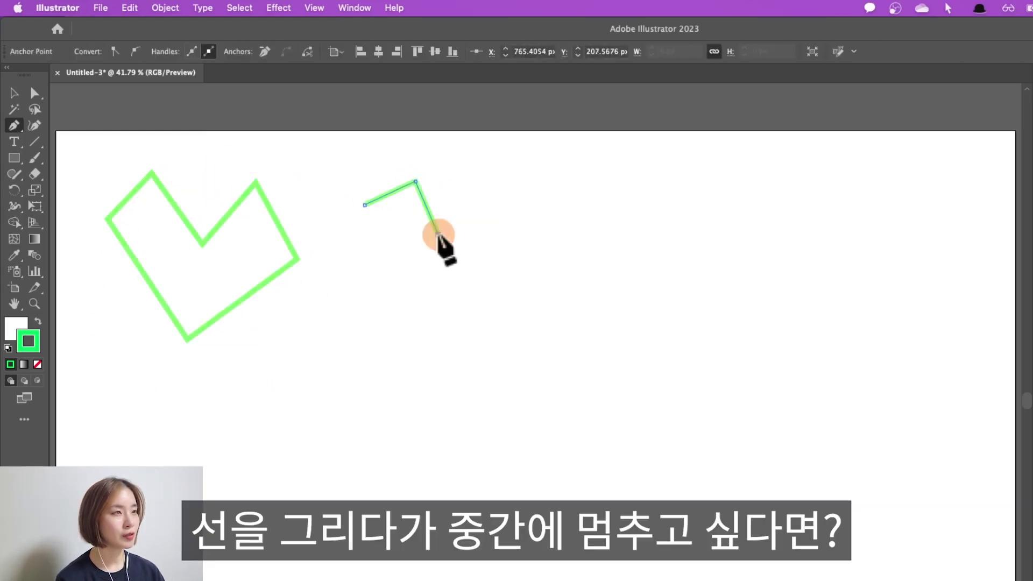
left_click(438, 235)
key("Return")
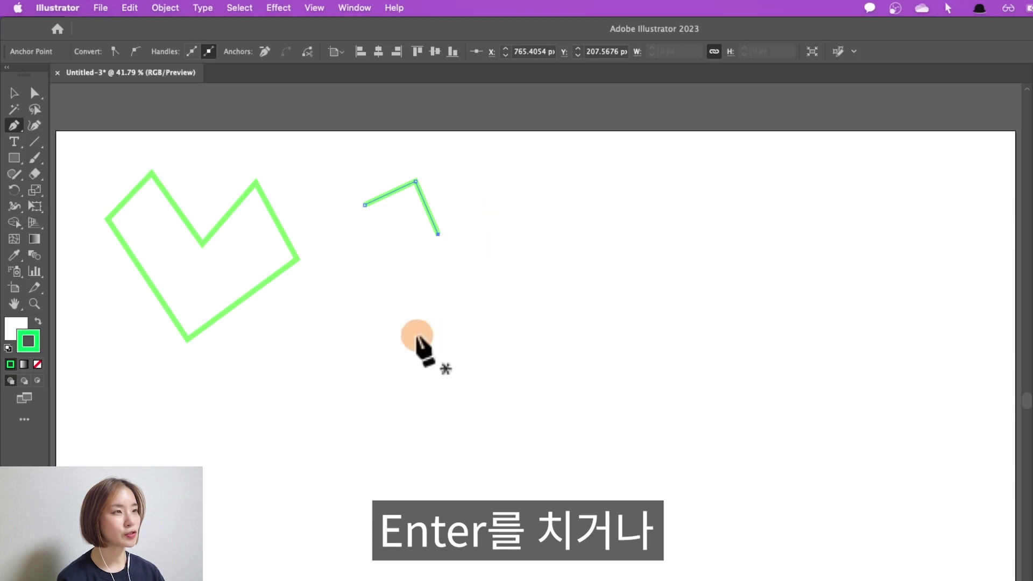
left_click(364, 285)
left_click(419, 257)
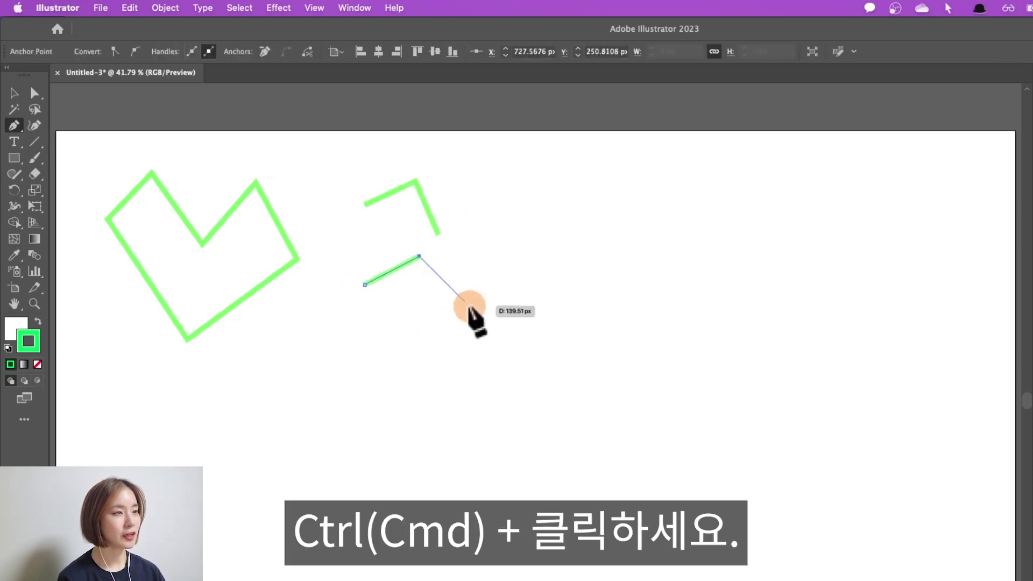
left_click(471, 311, "ctrl")
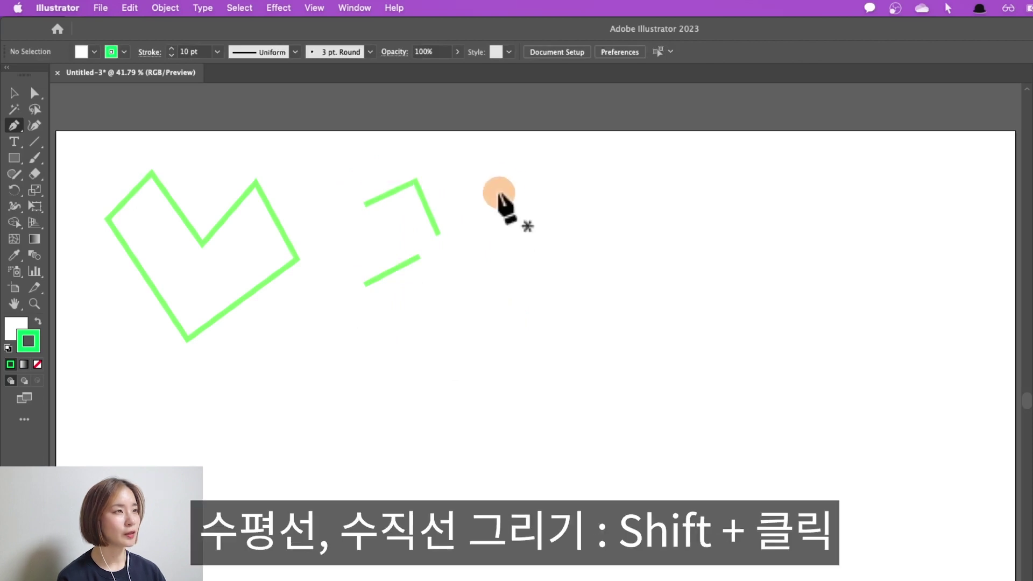
Step: Draw a right-angled L-shape with straight horizontal and vertical edges
left_click(498, 192)
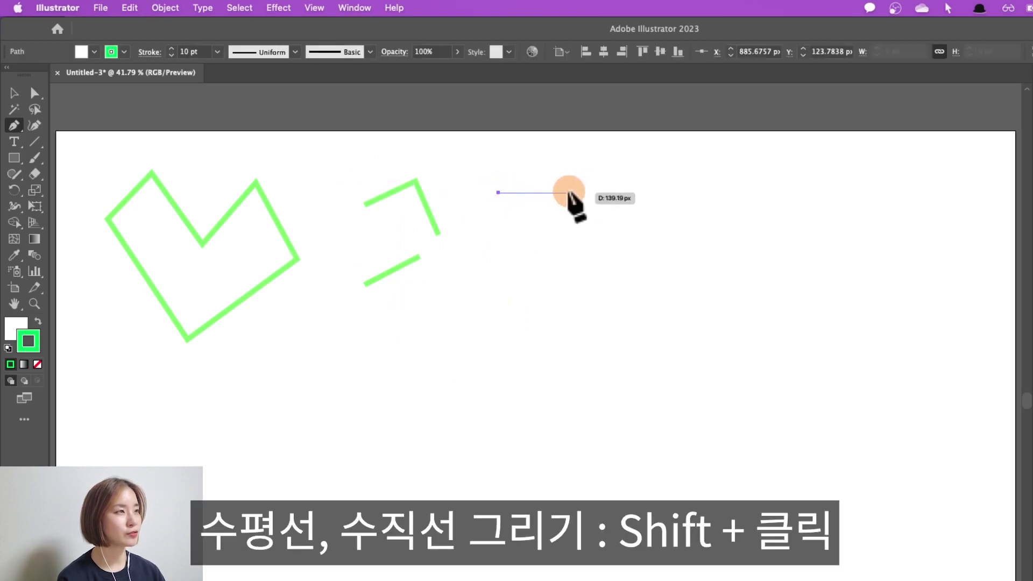
left_click(568, 192, "shift")
left_click(568, 252, "shift")
left_click(625, 252, "shift")
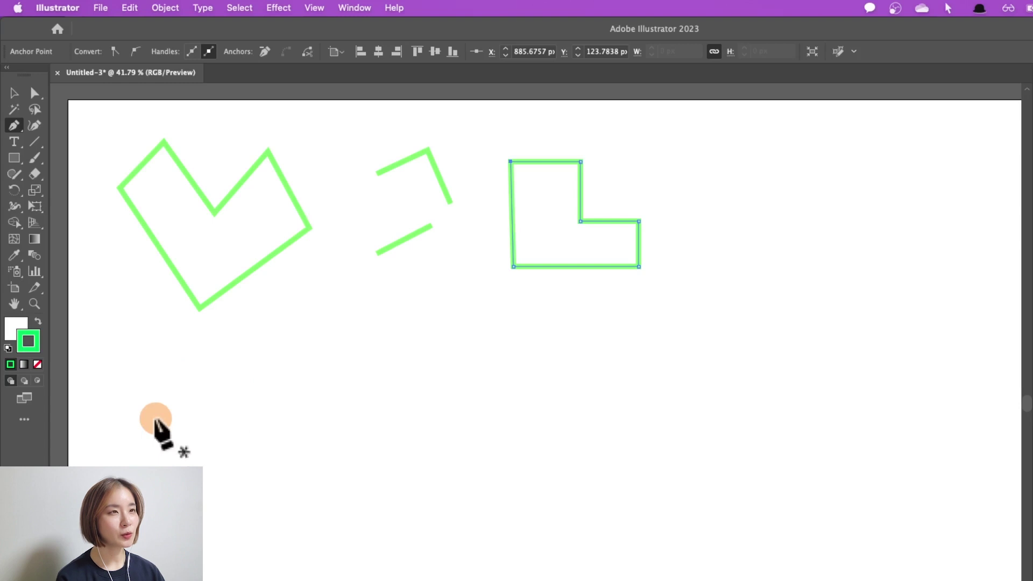
left_click(135, 424)
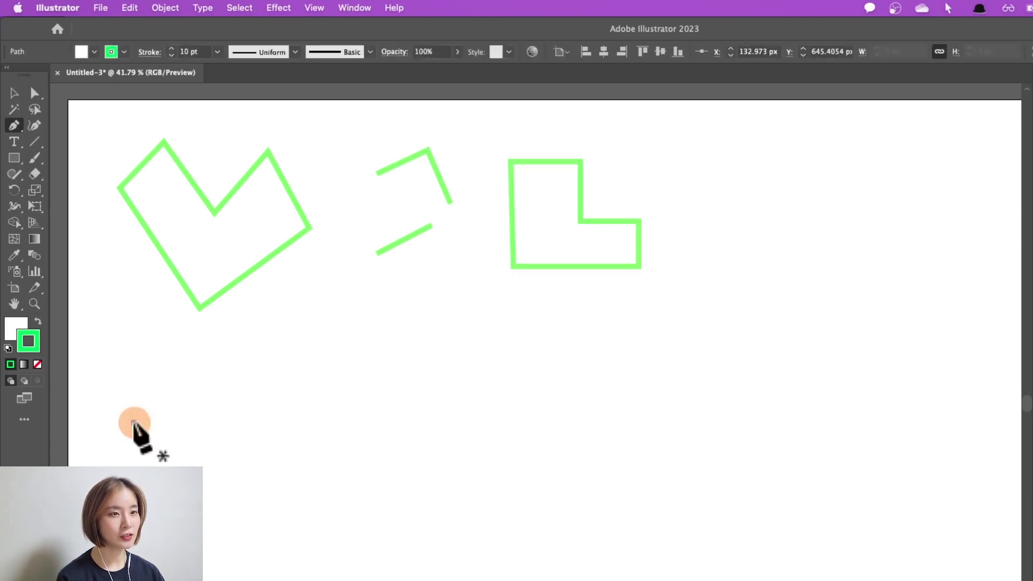
left_click(134, 422)
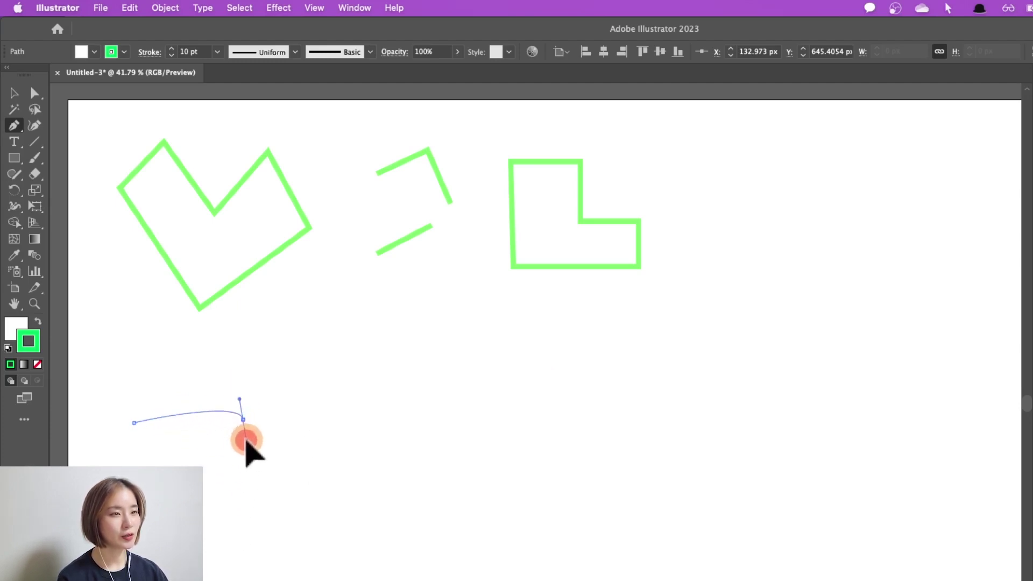
Step: Drag out four smooth anchors forming an open S-shaped wave, then deselect it
mouse_move(270, 469)
left_mouse_down()
mouse_move(318, 490)
mouse_move(323, 519)
mouse_move(313, 517)
left_mouse_up()
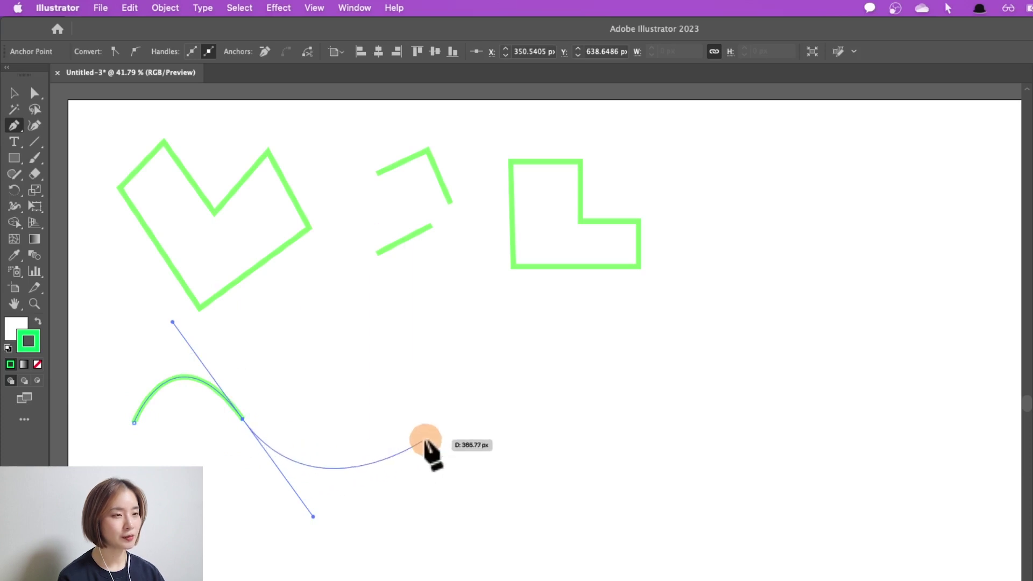
mouse_move(374, 401)
left_mouse_down()
mouse_move(356, 372)
mouse_move(362, 341)
left_mouse_up()
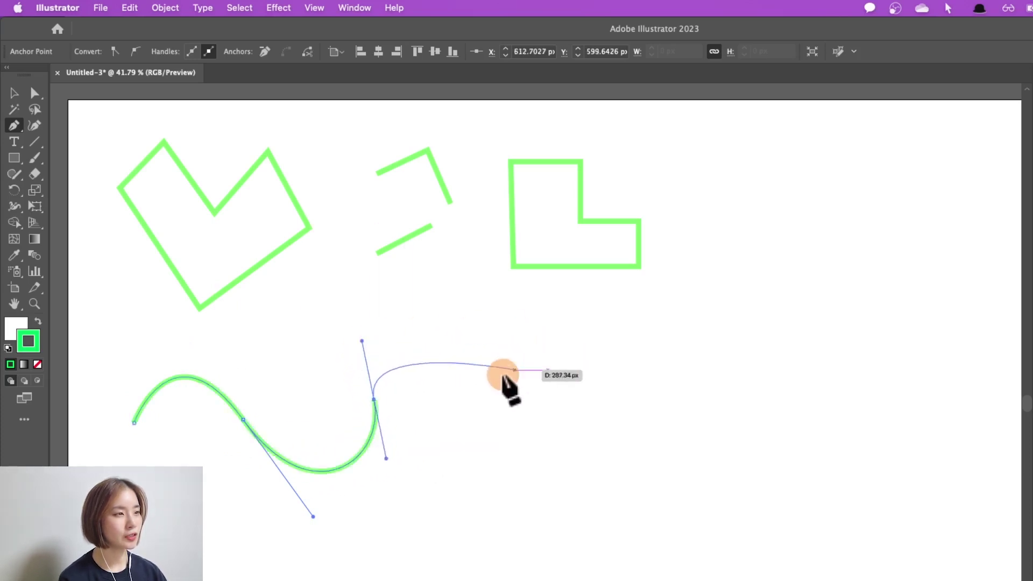
left_click_drag(476, 394, 498, 474)
left_click_drag(562, 397, 561, 337)
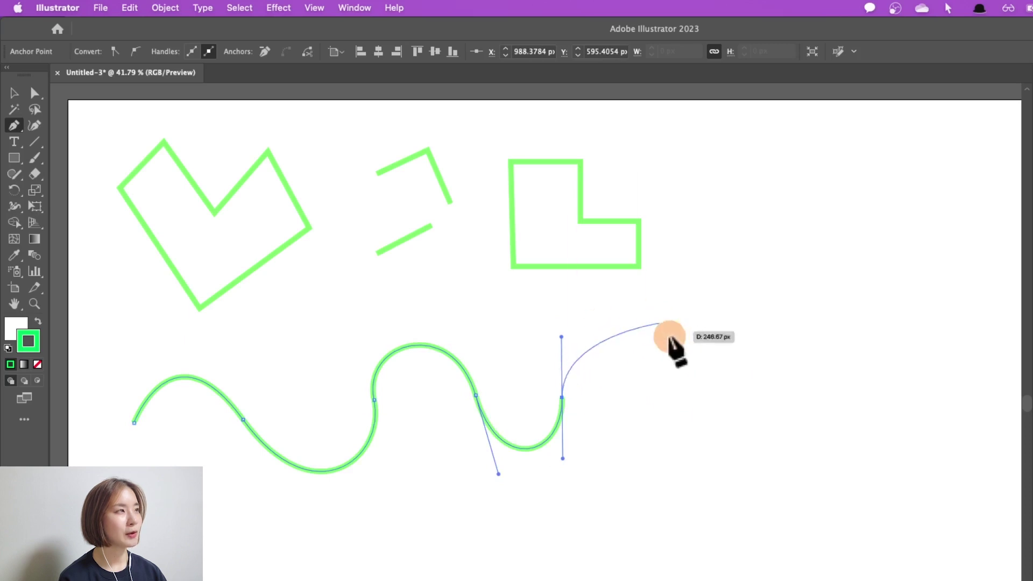
key("Escape")
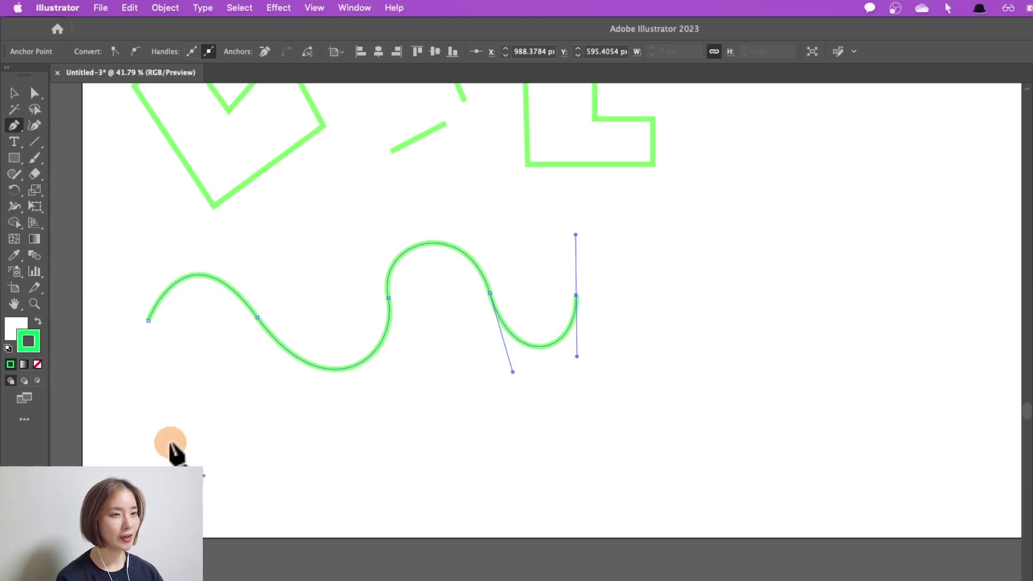
left_click(129, 446, "super")
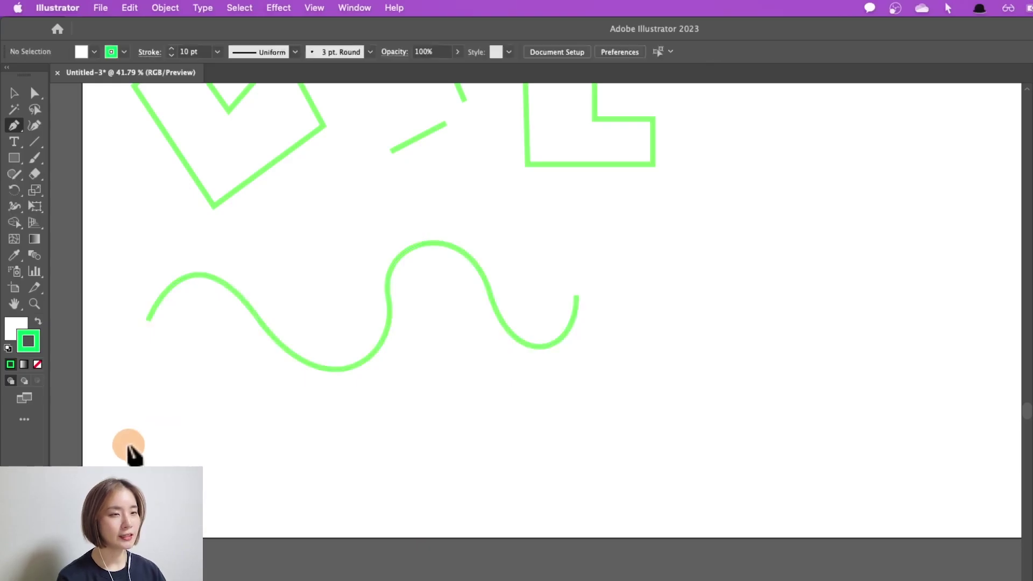
Step: Draw a path of curved bumps, a flat straight stretch, then a curving dip
left_click(140, 433)
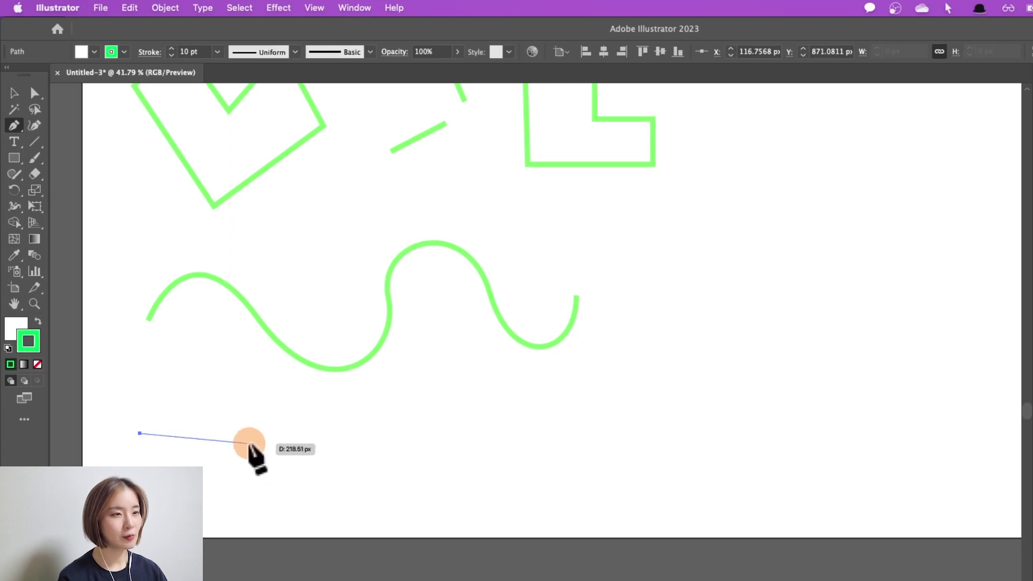
left_click_drag(245, 443, 315, 350)
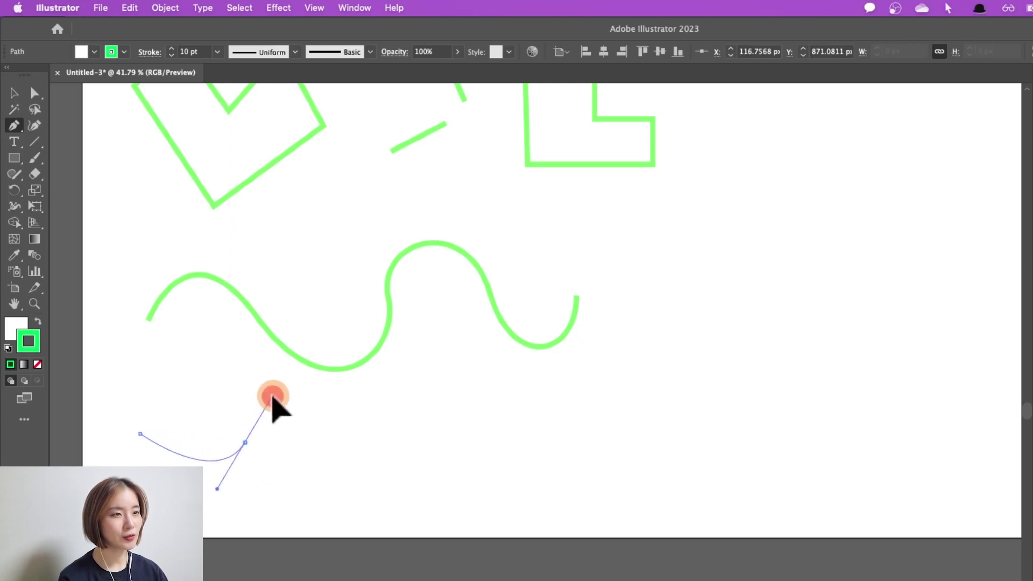
left_click_drag(315, 351, 316, 349)
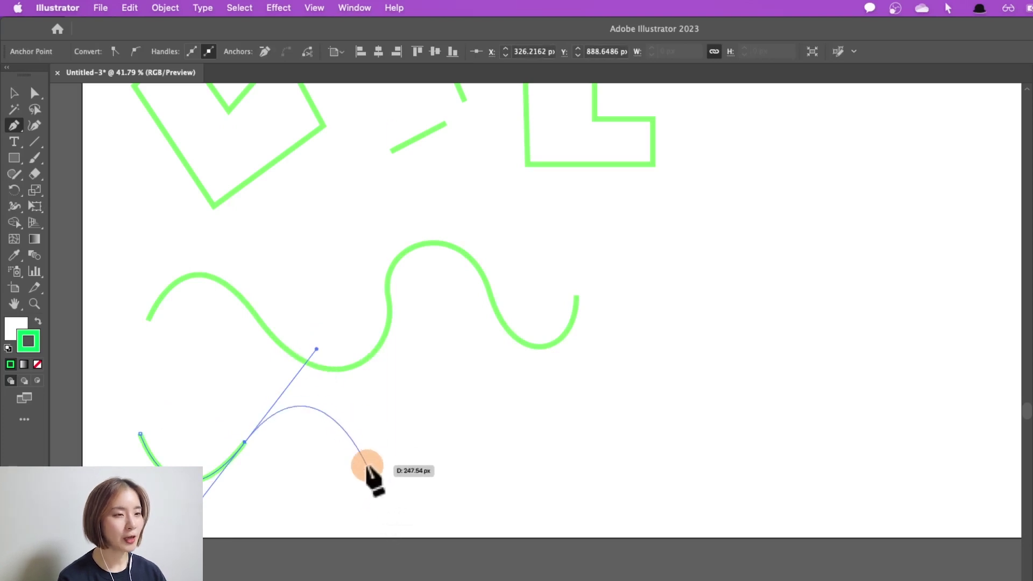
mouse_move(313, 480)
left_mouse_down()
mouse_move(291, 485)
mouse_move(331, 490)
left_mouse_up()
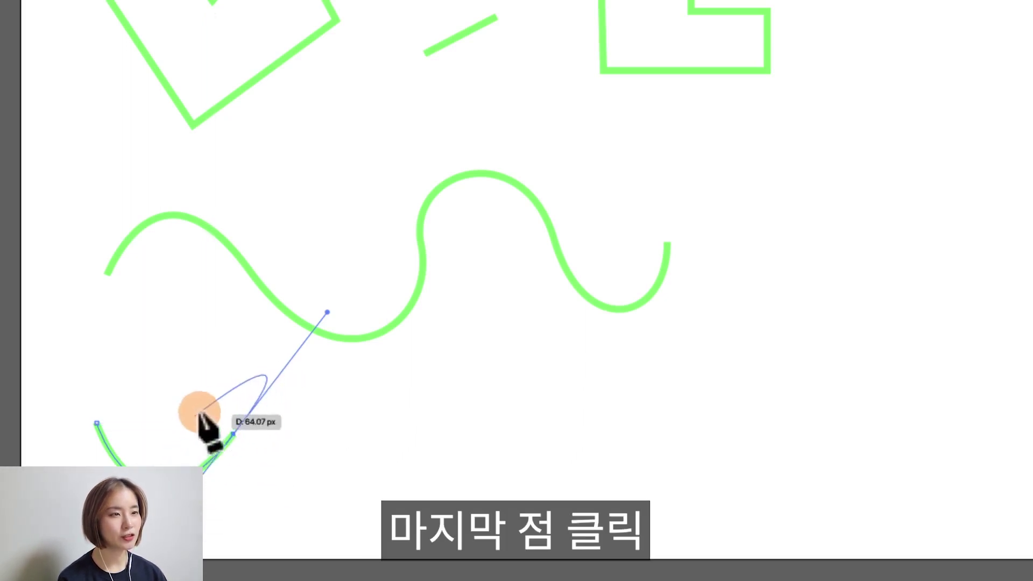
left_click(233, 433)
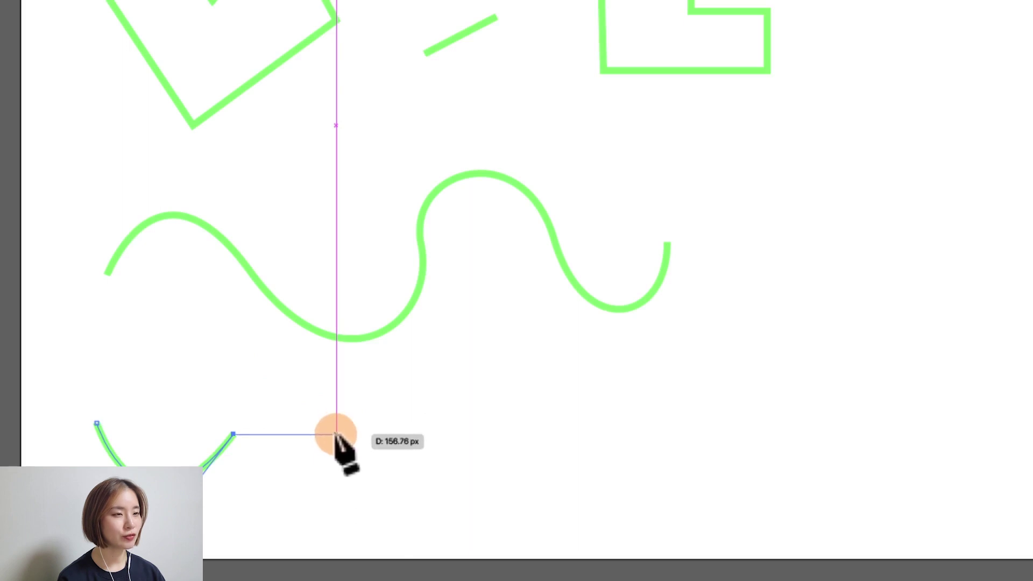
left_click(336, 433)
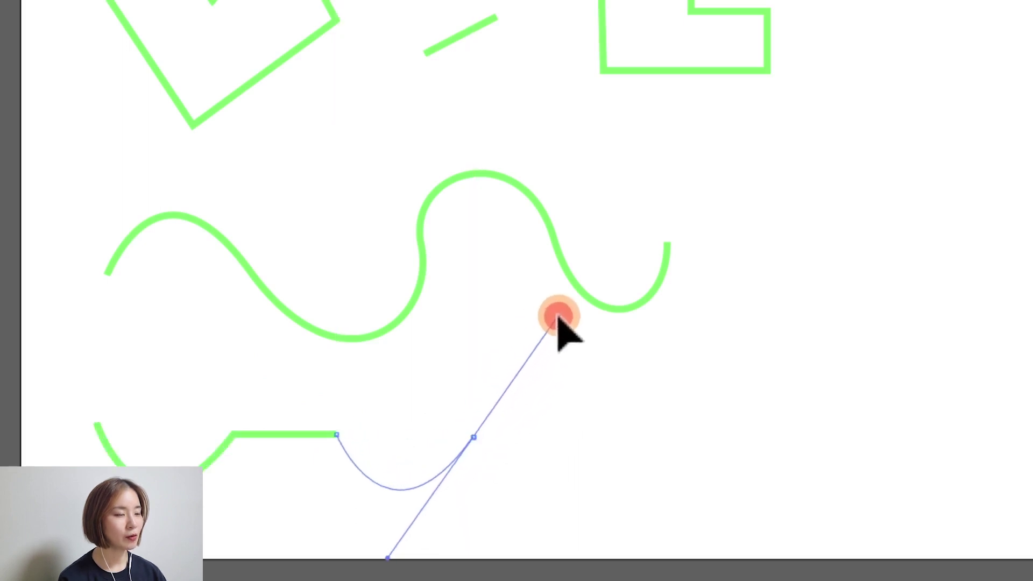
left_click_drag(526, 339, 562, 317)
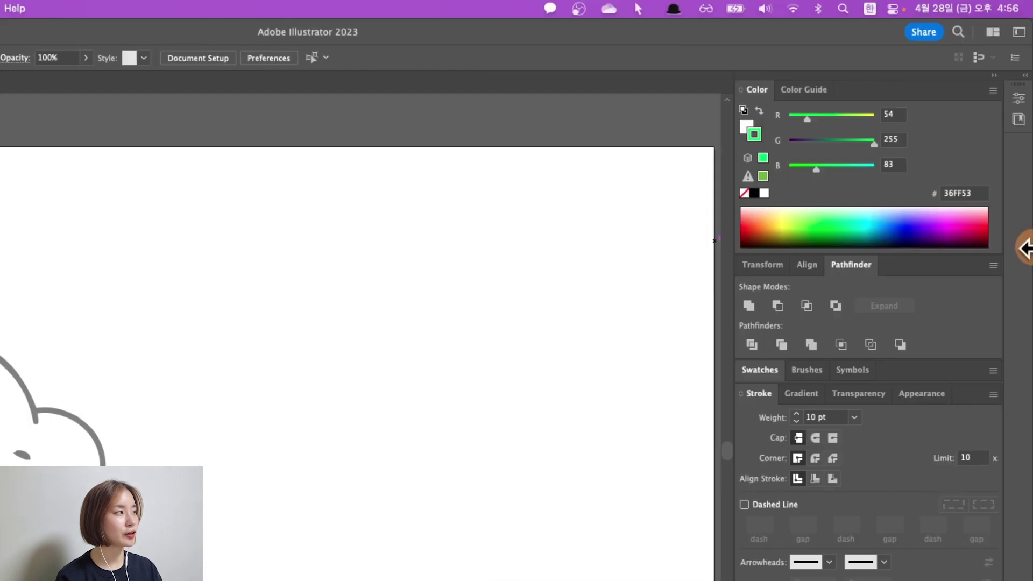
Step: Set the green stroke's weight to 10 pt in the Stroke panel
left_click(753, 135)
left_click(770, 434)
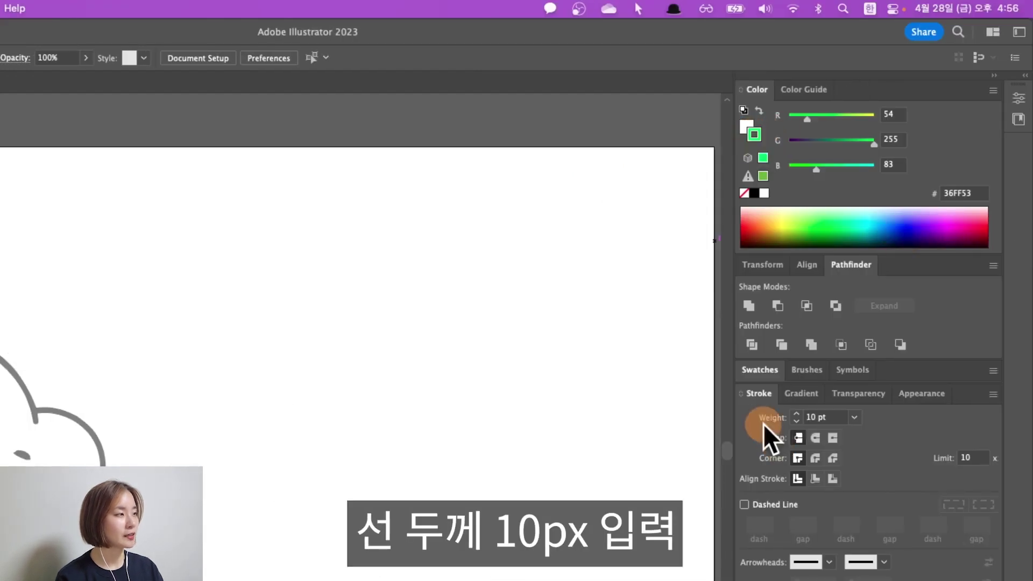
left_click(811, 410)
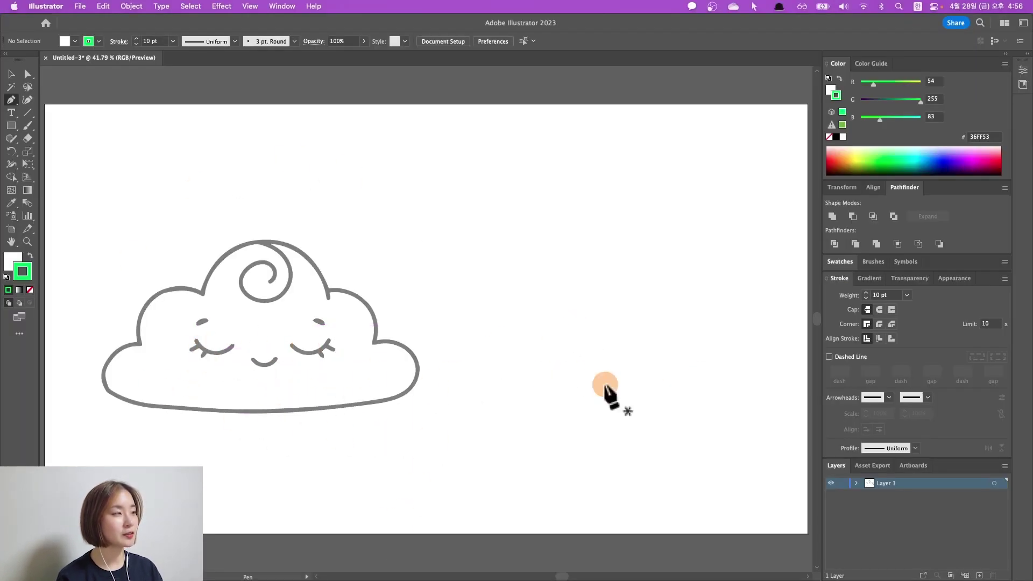
Step: Zoom in and trace the left closed eye as a downward-curving arc
key("super+equal")
key("super+equal")
key("super+equal")
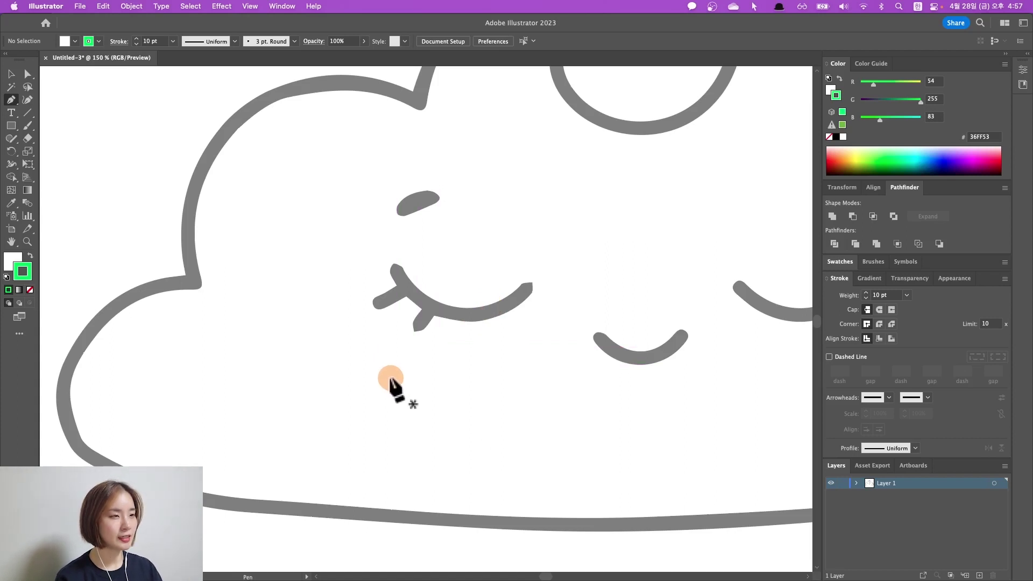
left_click(390, 377)
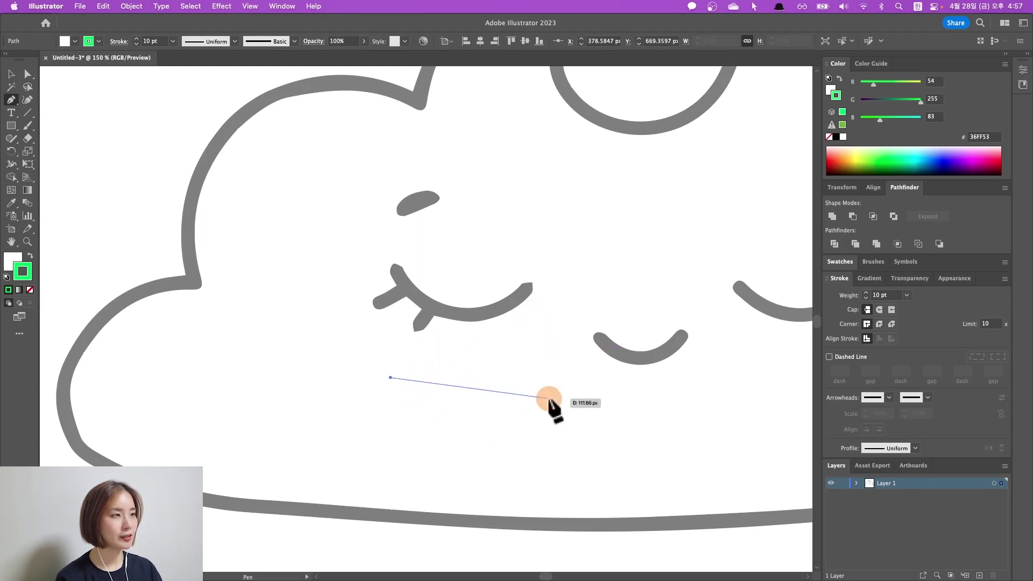
left_click_drag(527, 387, 610, 331)
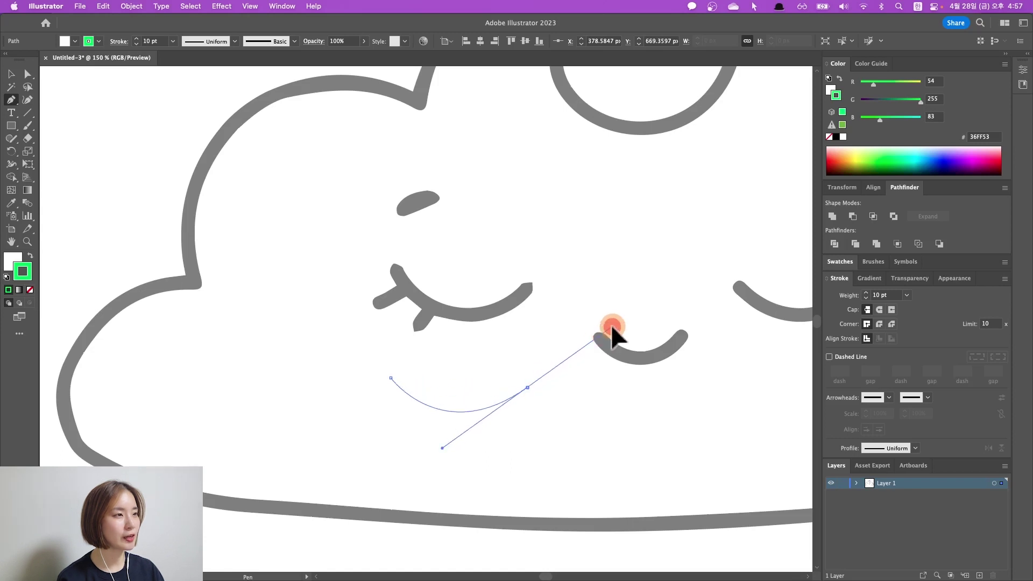
left_click_drag(610, 331, 609, 326)
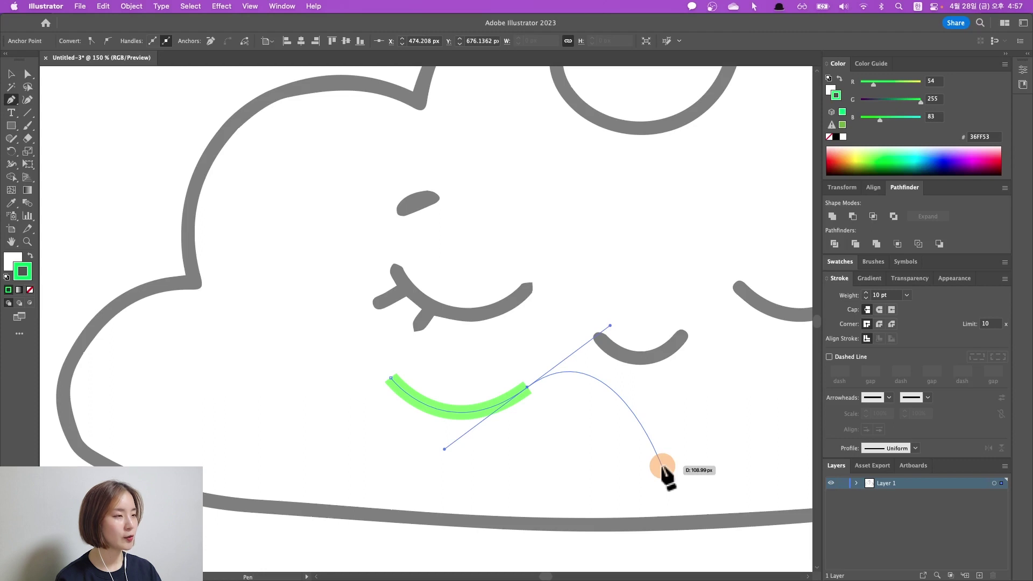
key("Escape")
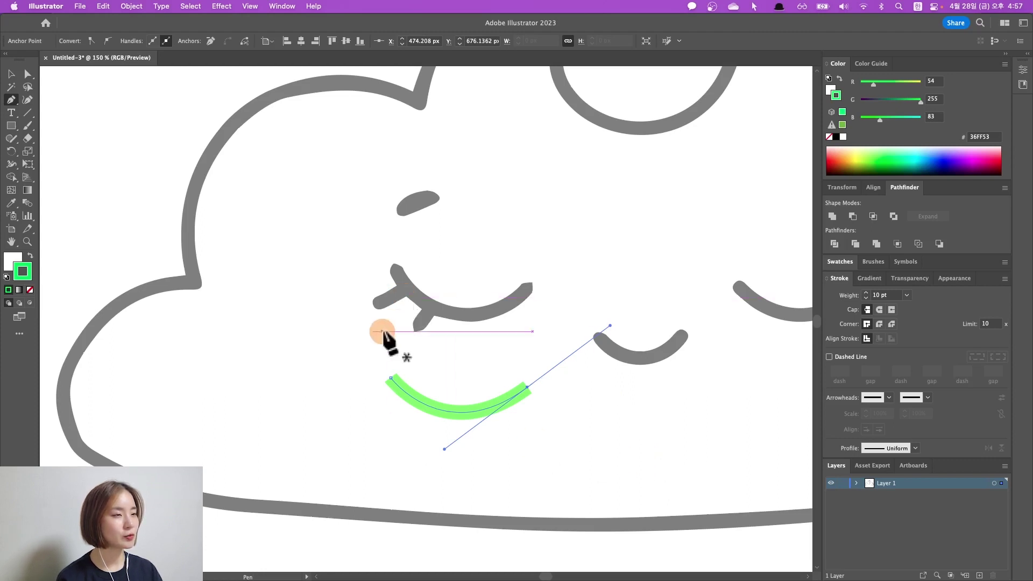
key("ctrl+shift+a")
Step: Trace the two eyelash lines under the left eye
left_click(376, 413)
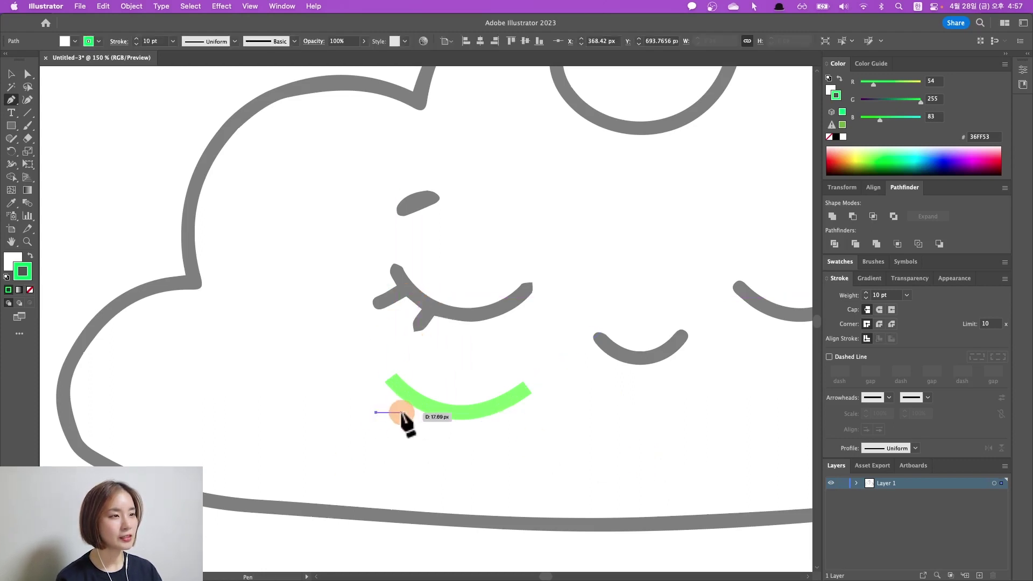
mouse_move(406, 392)
left_mouse_down()
mouse_move(459, 359)
mouse_move(459, 399)
left_mouse_up()
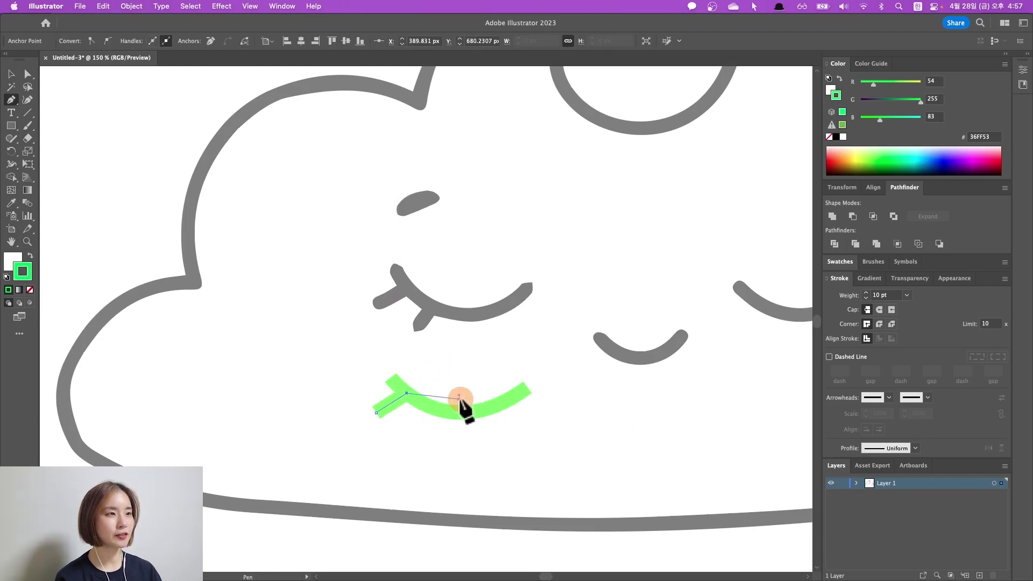
key("Escape")
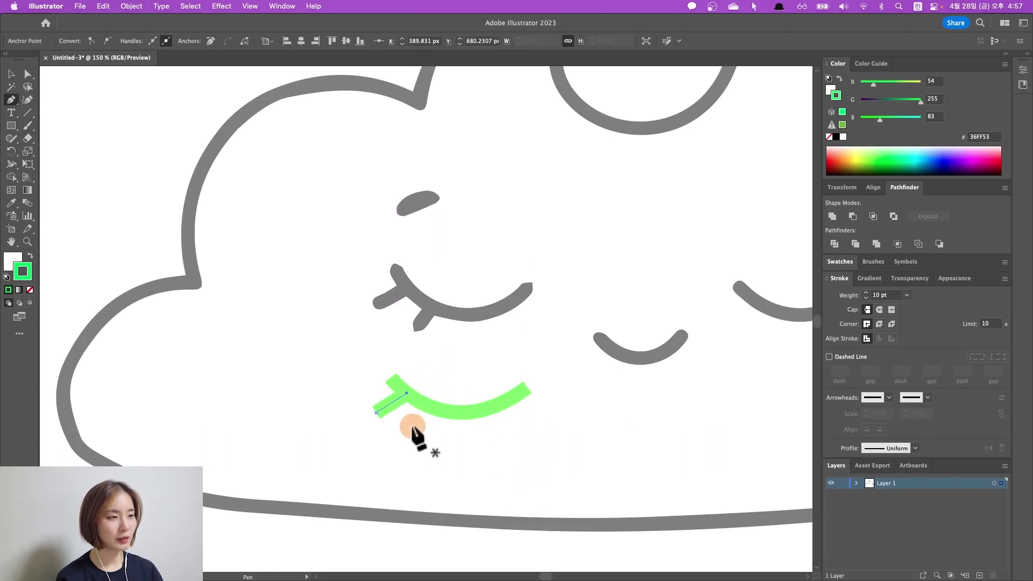
left_click_drag(413, 427, 427, 406)
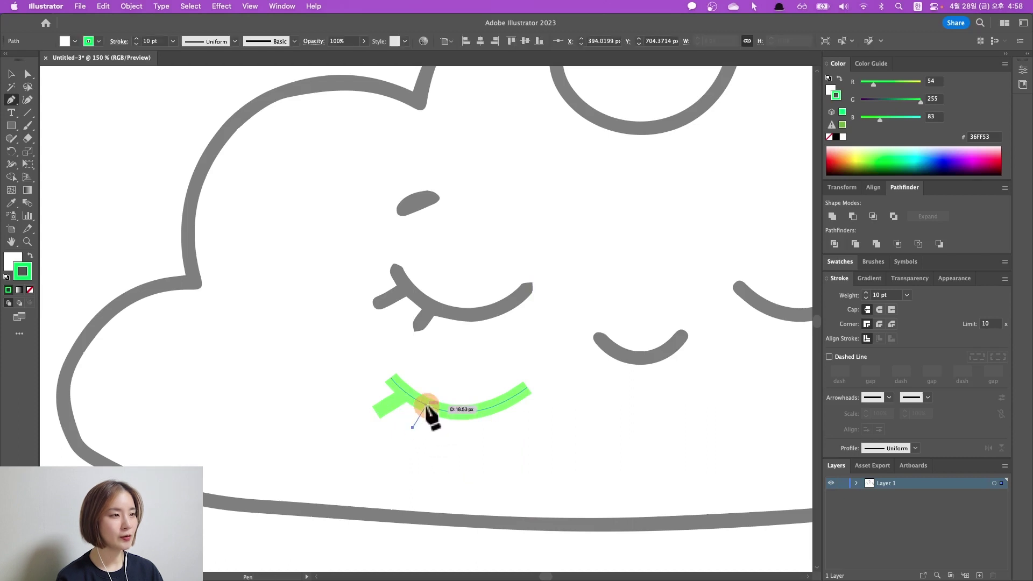
left_click(426, 405)
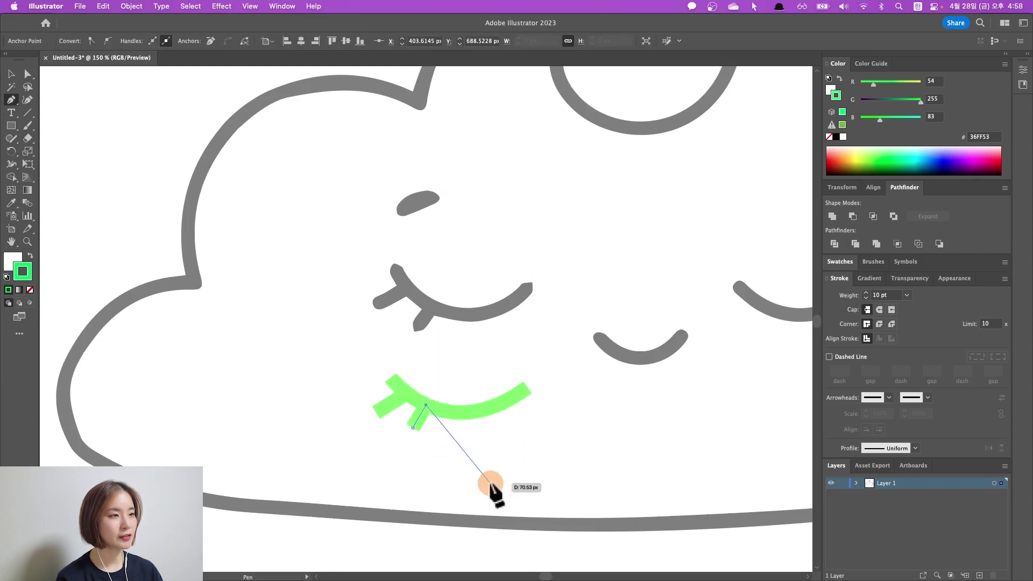
key("Escape")
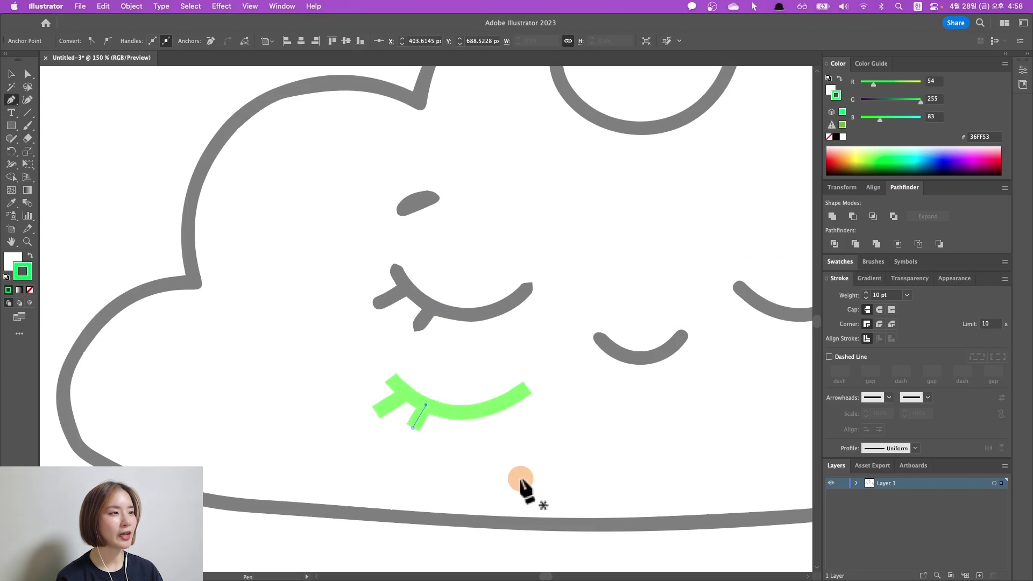
Step: Trace the smiling mouth curve
scroll(524, 484, "right", 5)
mouse_move(477, 432)
left_mouse_down()
mouse_move(557, 466)
mouse_move(569, 431)
left_mouse_up()
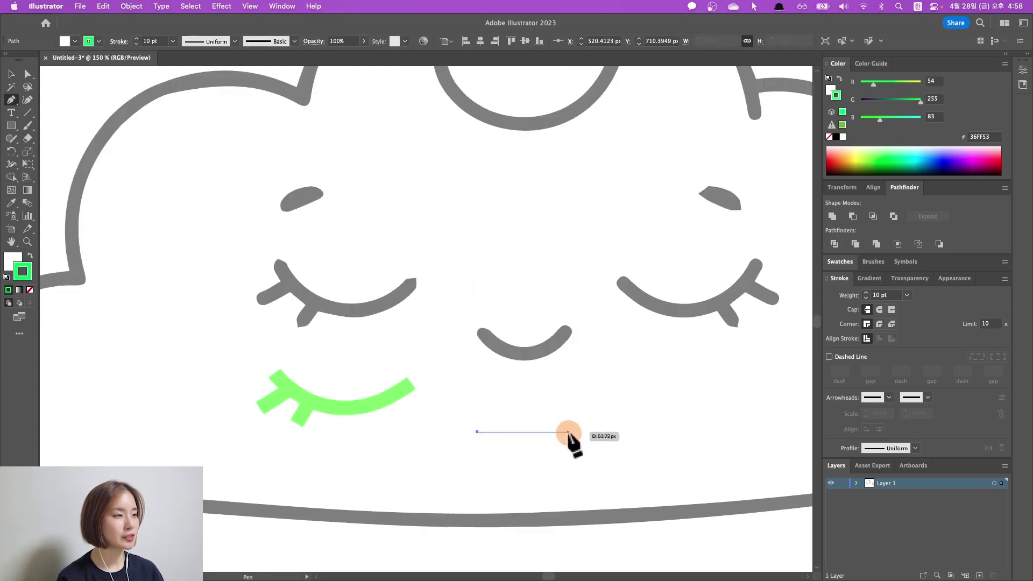
left_click_drag(569, 431, 616, 389)
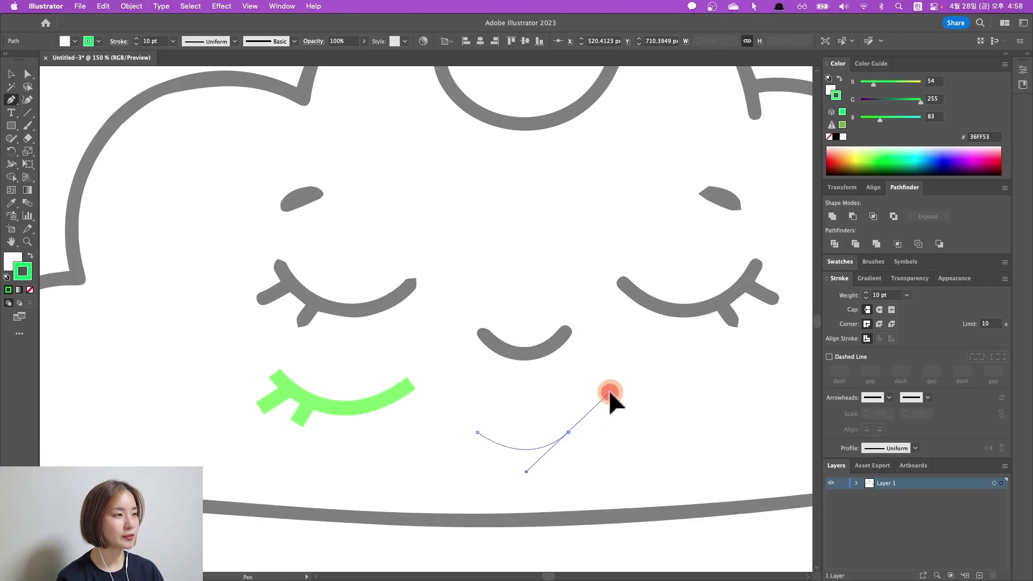
left_click_drag(608, 501, 608, 506)
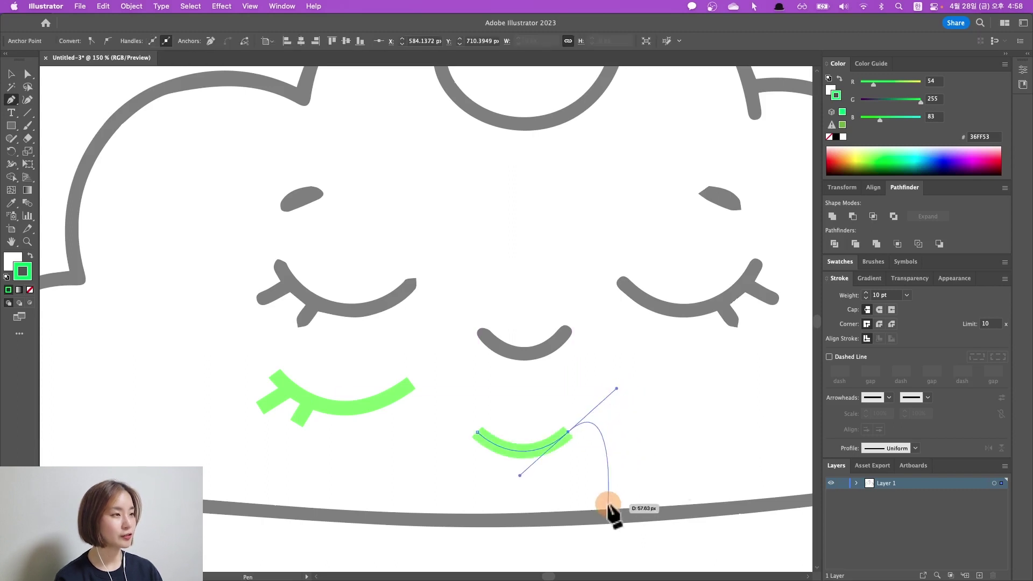
key("Escape")
Step: Trace the right closed eye as a downward-curving arc
scroll(537, 382, "right", 3)
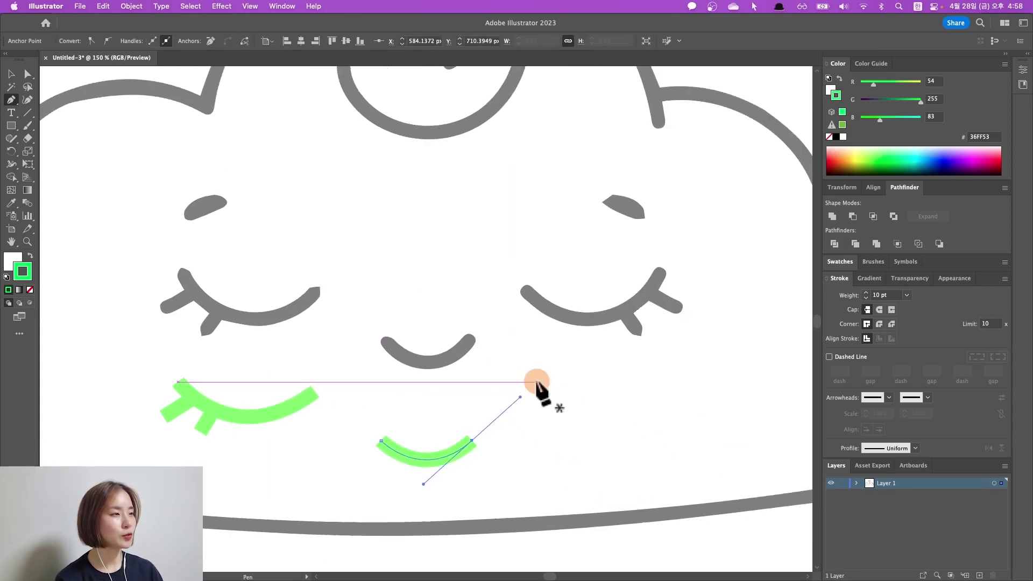
left_click(535, 382)
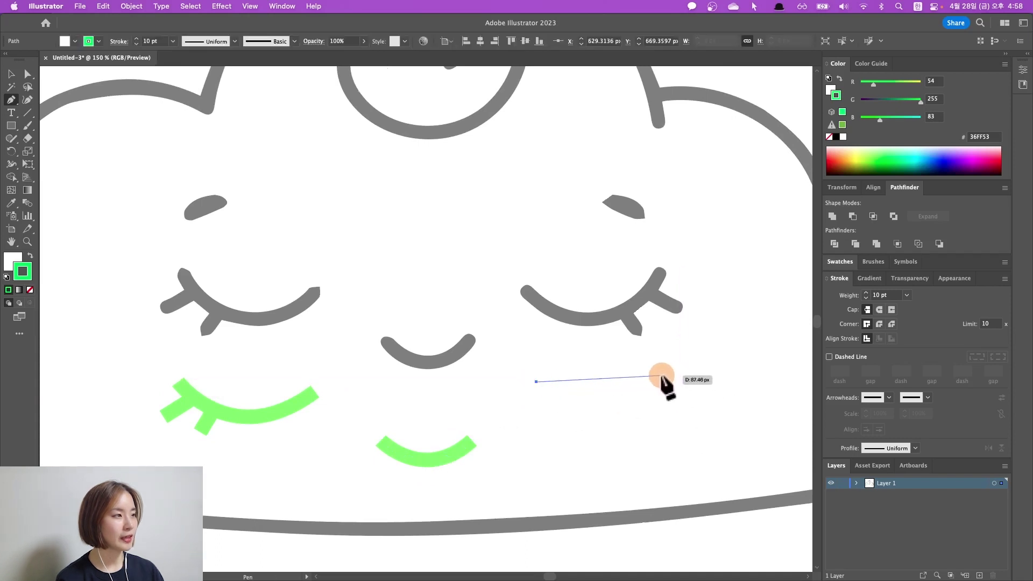
left_click_drag(669, 377, 727, 304)
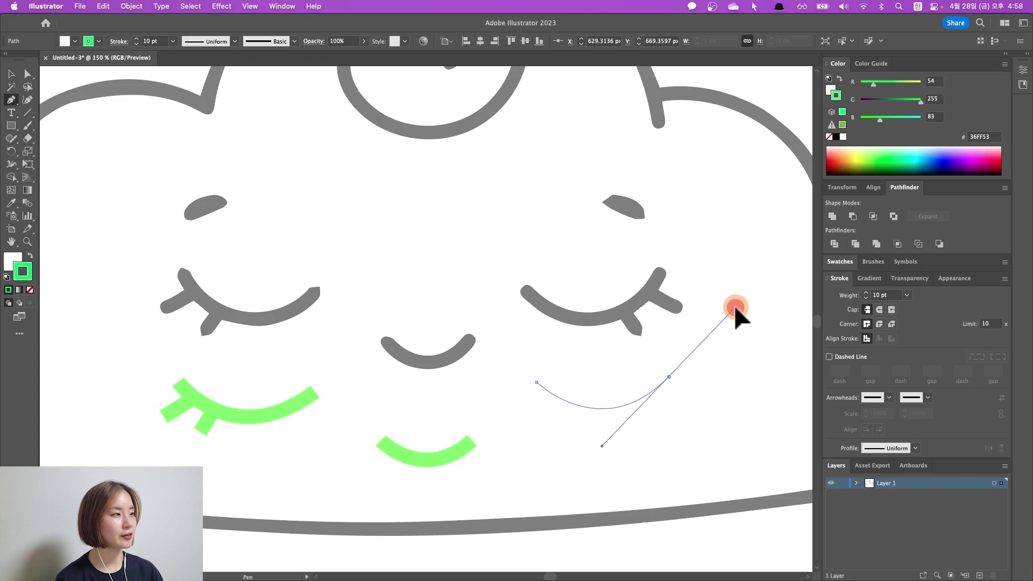
left_click_drag(729, 306, 735, 307)
key("Escape")
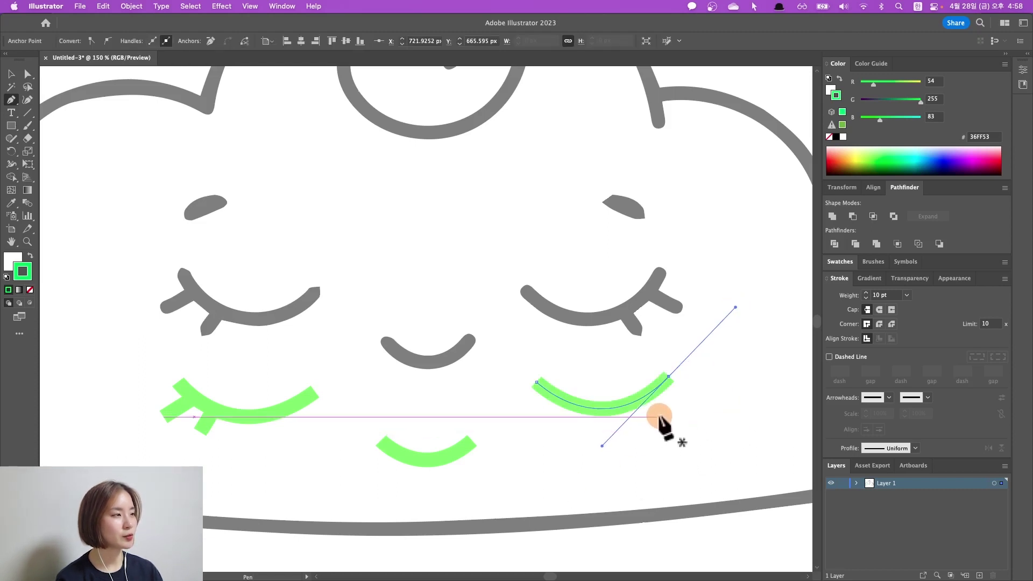
Step: Trace the curved eyelash on the right eye
mouse_move(651, 412)
left_mouse_down()
mouse_move(661, 428)
mouse_move(676, 401)
left_mouse_up()
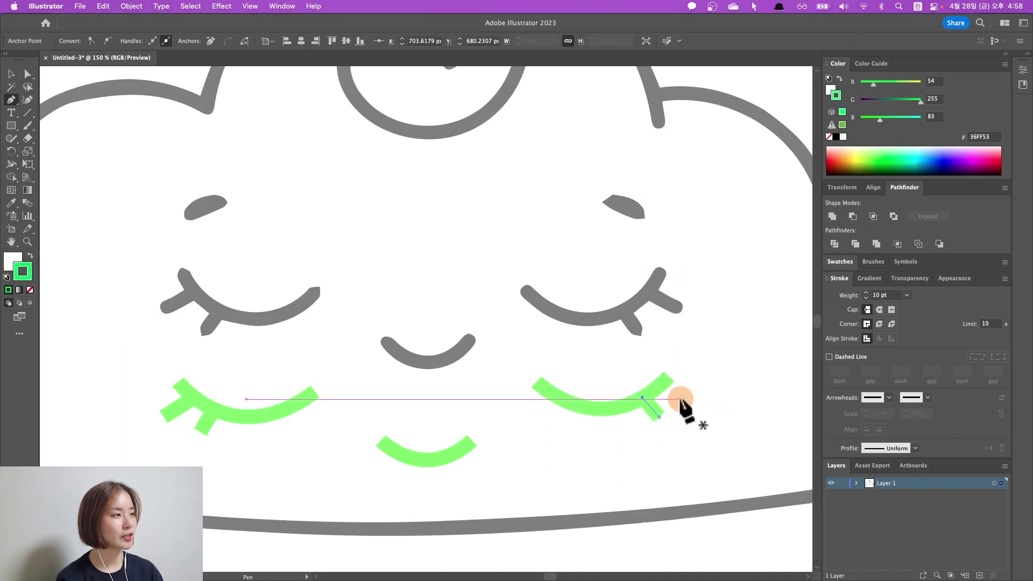
left_click_drag(676, 401, 658, 387)
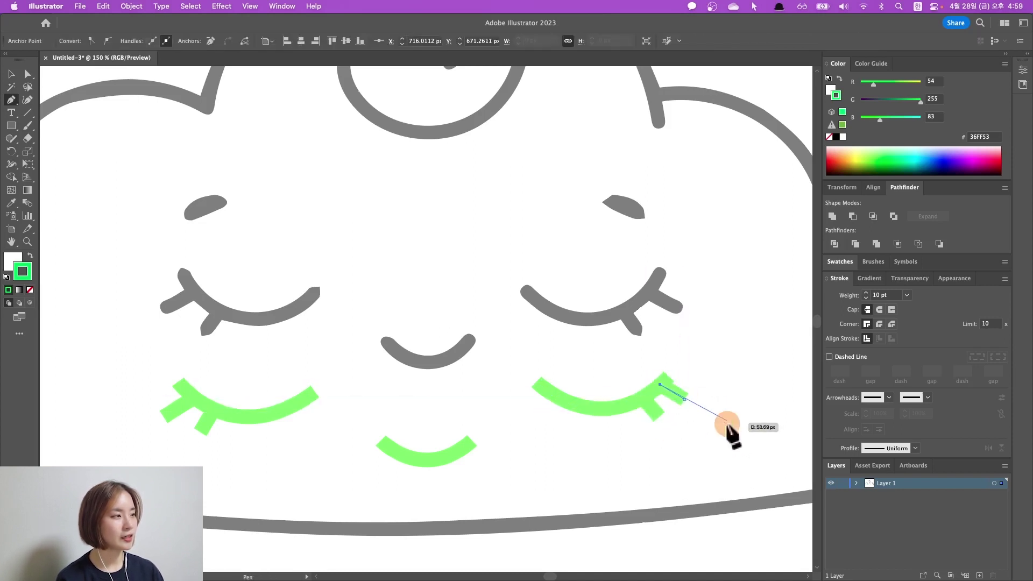
scroll(663, 442, "left", 3)
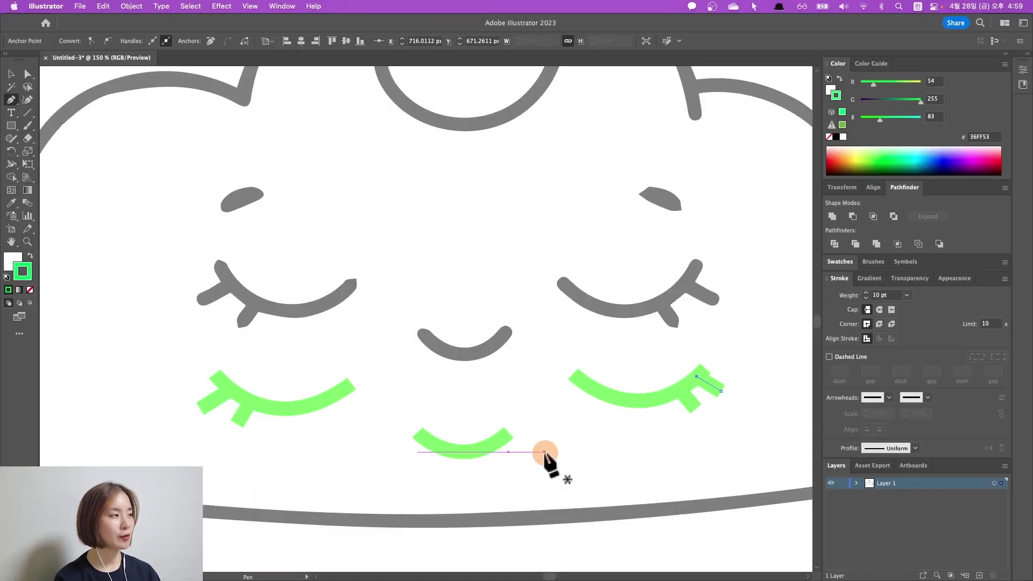
scroll(681, 423, "right", 2)
scroll(681, 423, "down", 2)
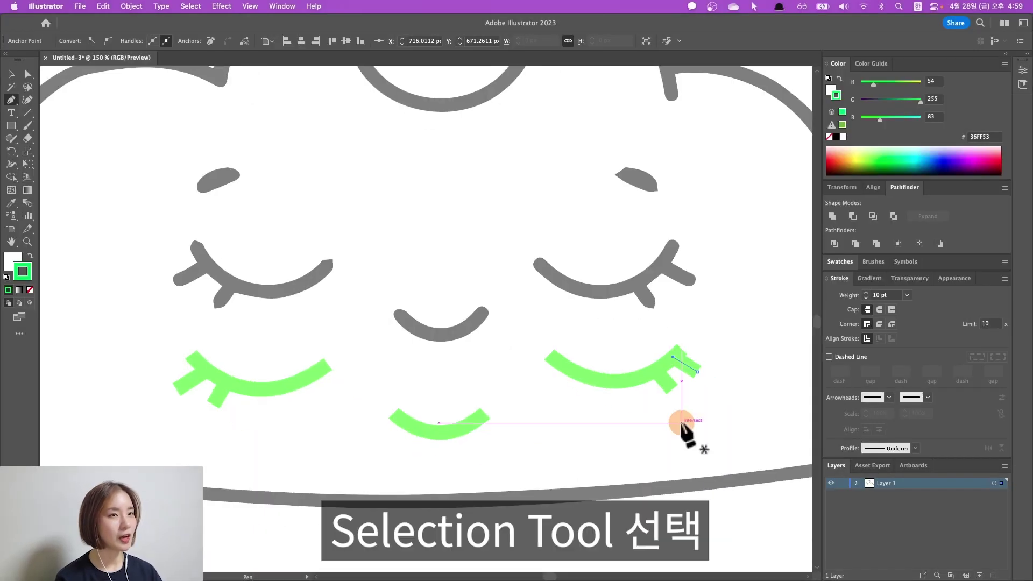
Step: Select the three green eye and mouth paths and give them Round Cap ends
left_click(11, 74)
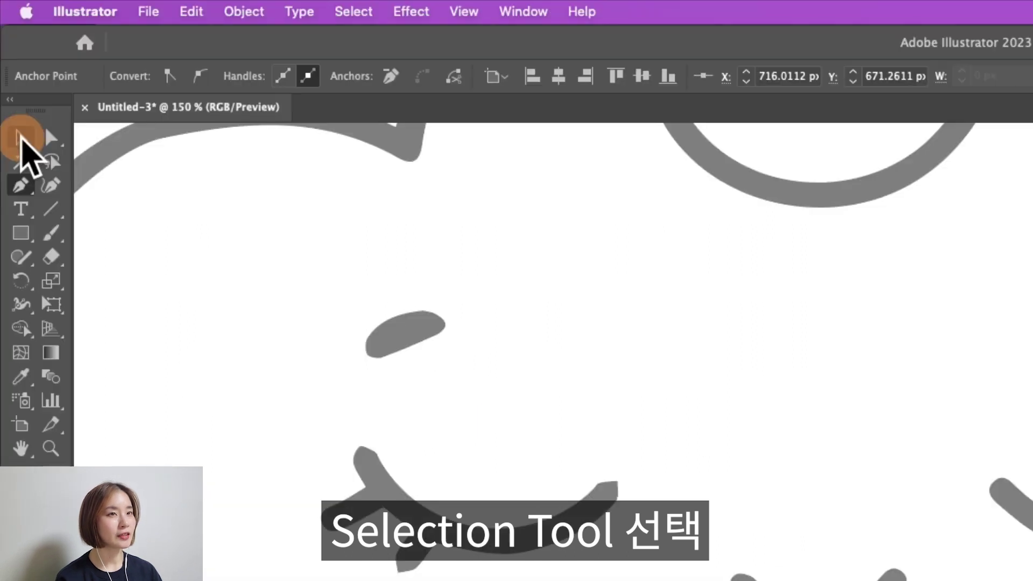
left_click_drag(141, 320, 743, 462)
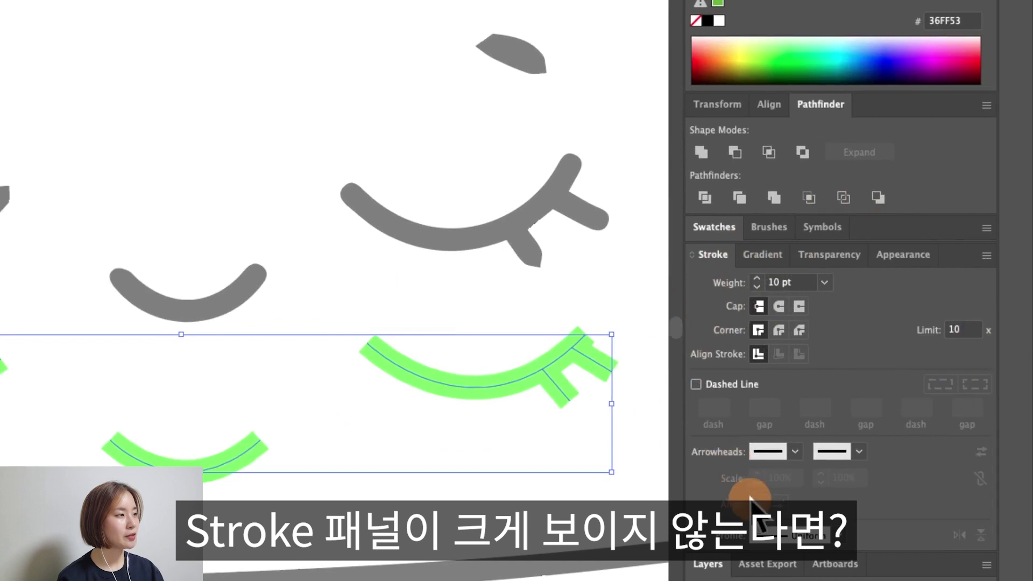
left_click(694, 256)
left_click(693, 256)
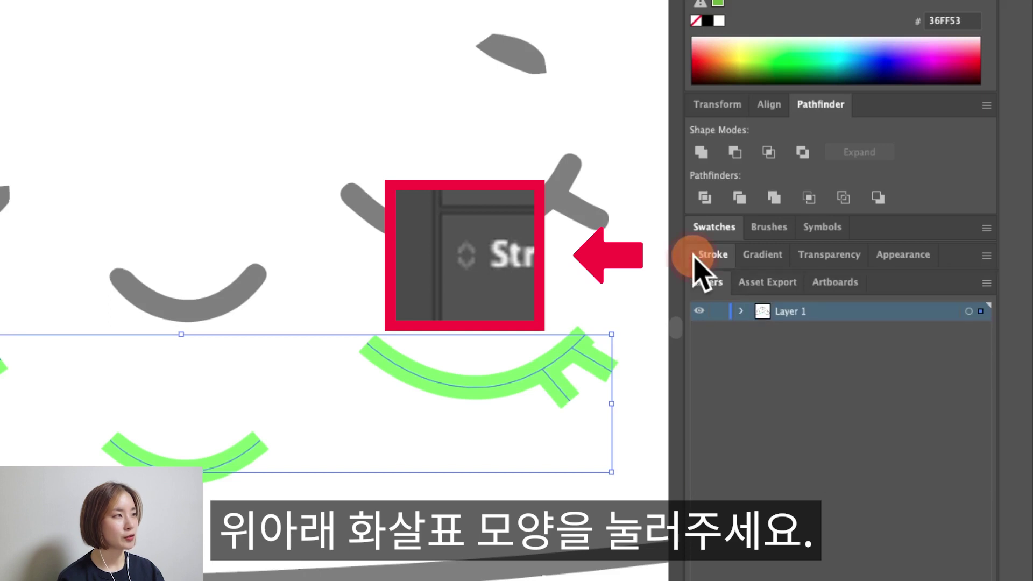
left_click(693, 256)
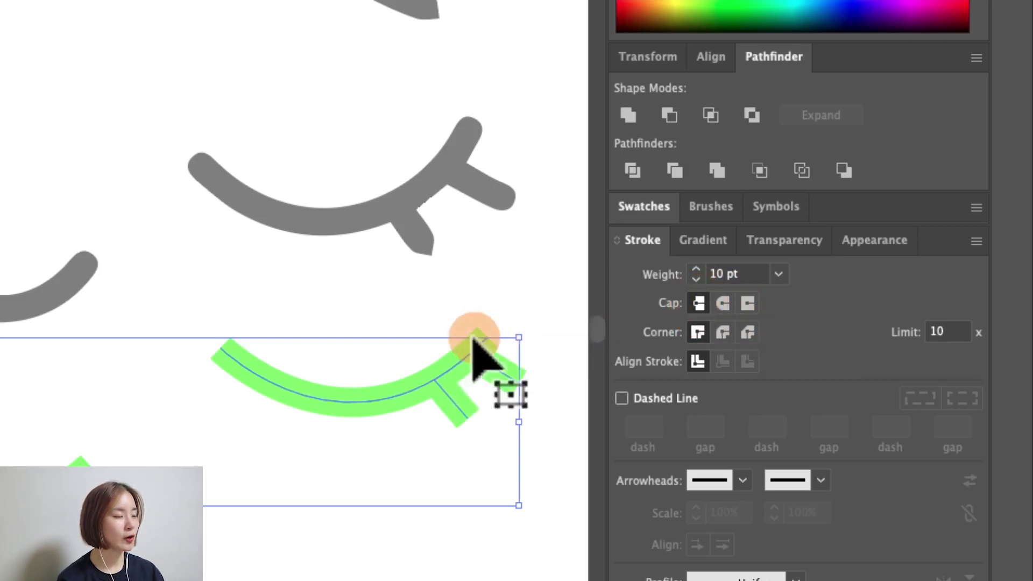
left_click(722, 303)
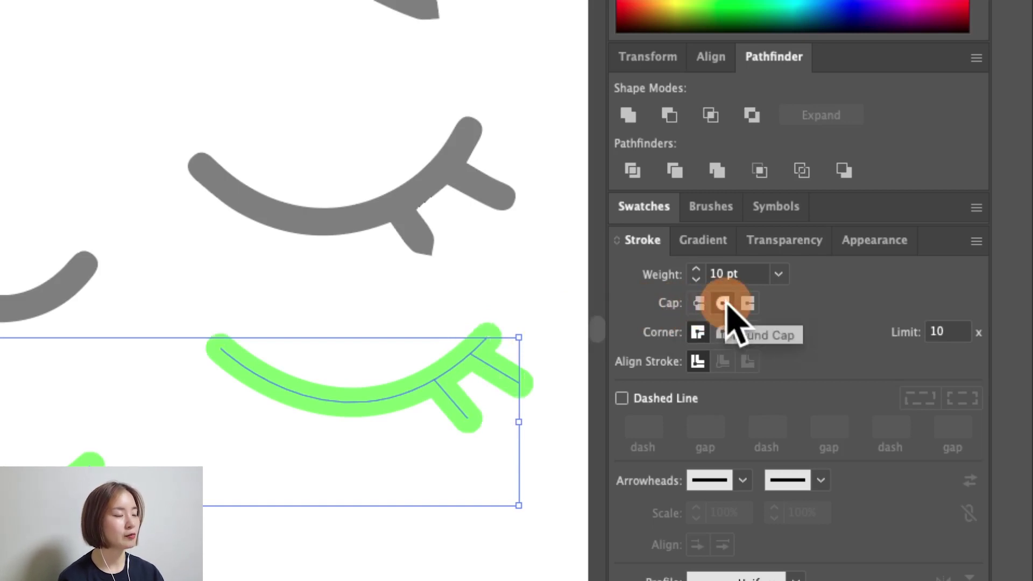
left_click(748, 303)
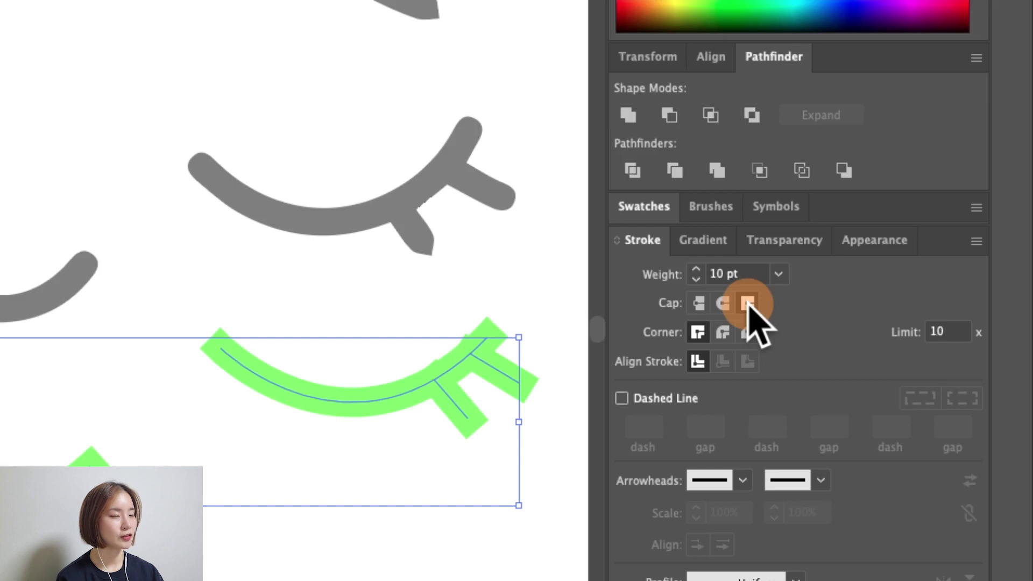
left_click(698, 303)
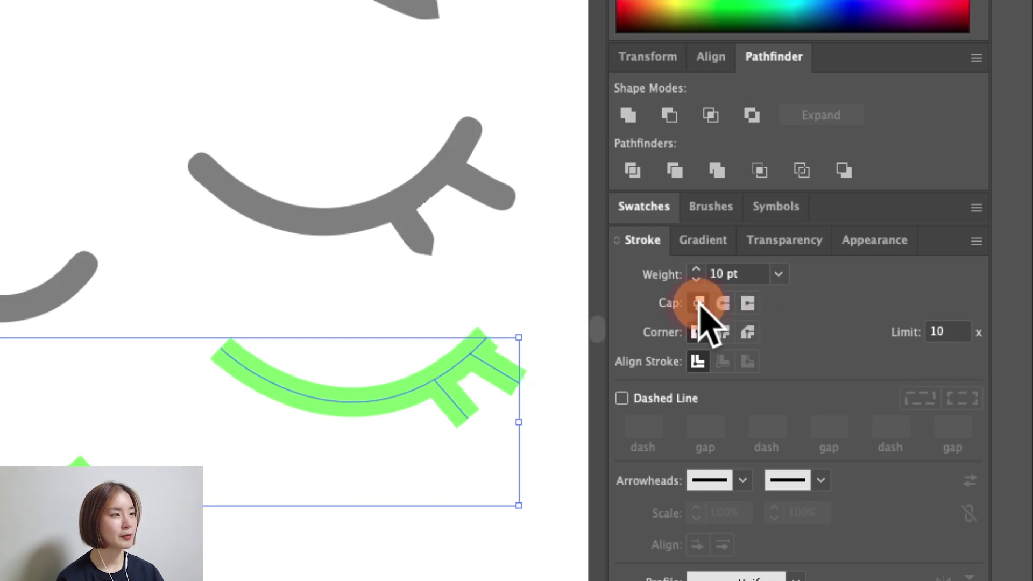
left_click(748, 303)
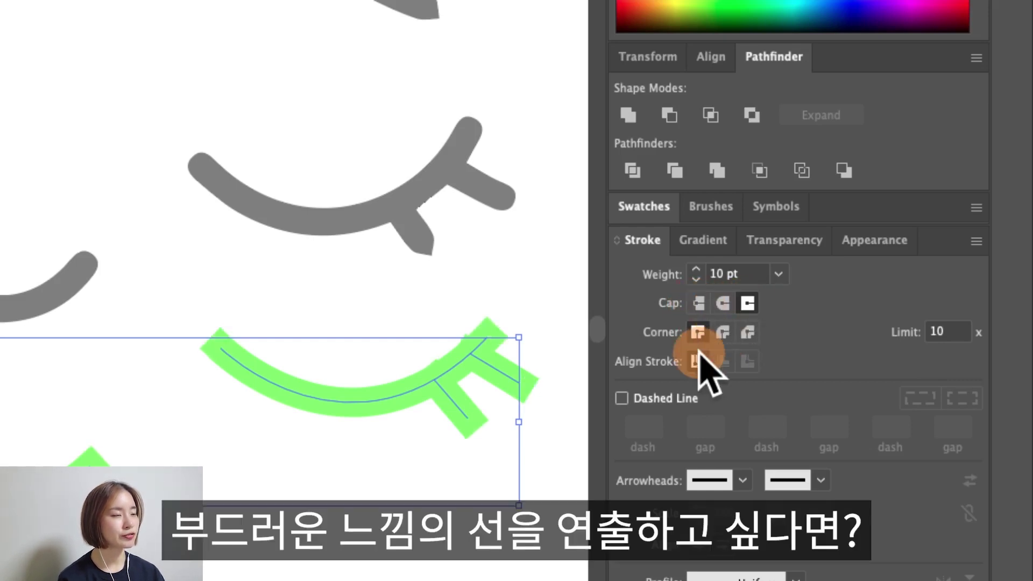
left_click(722, 303)
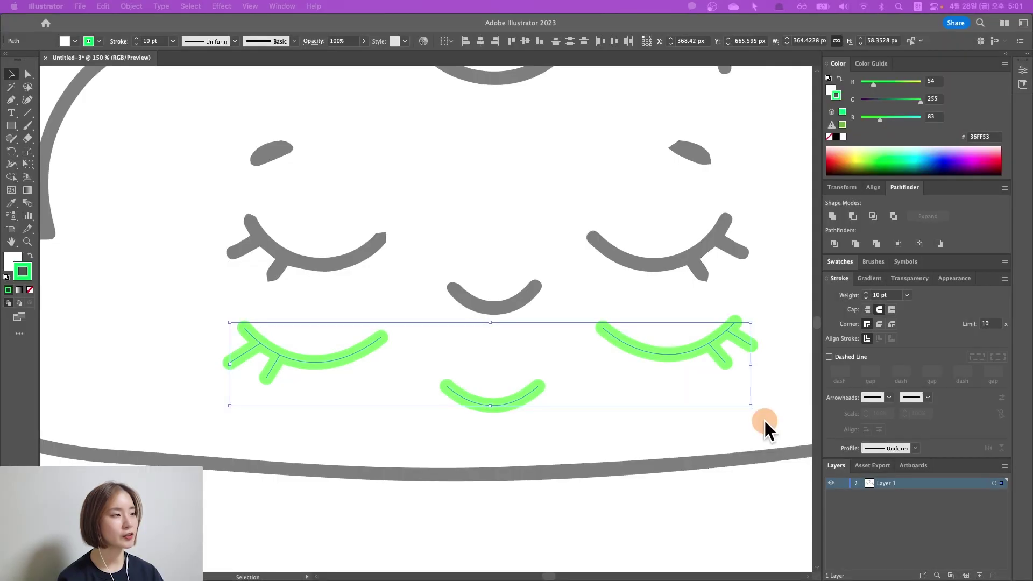
Step: Drag the green eyes and mouth left off the cloud and set their fill to None
key("super+minus")
key("super+minus")
key("super+minus")
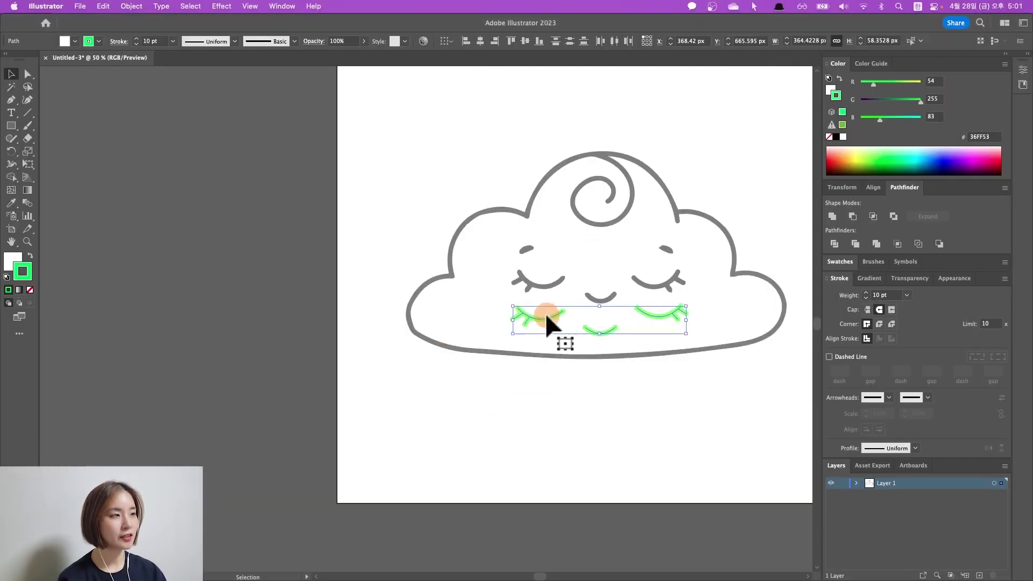
left_click_drag(546, 316, 168, 317)
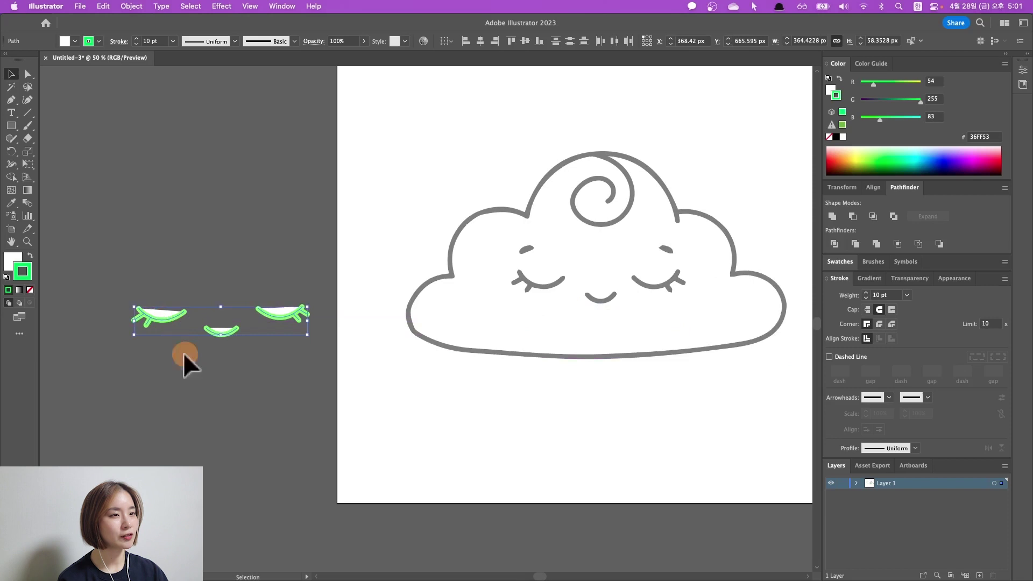
key("super+plus")
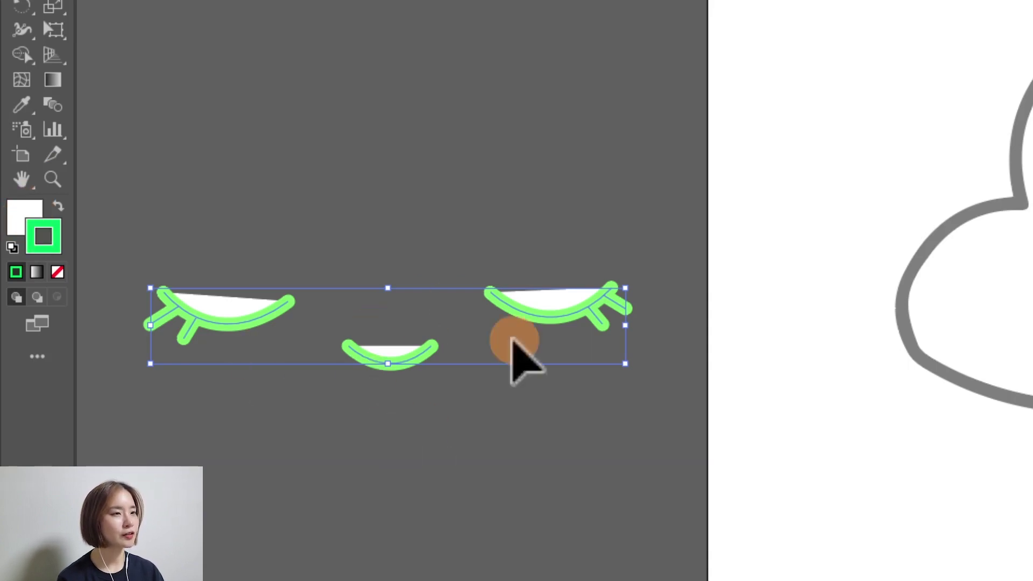
left_click(19, 211)
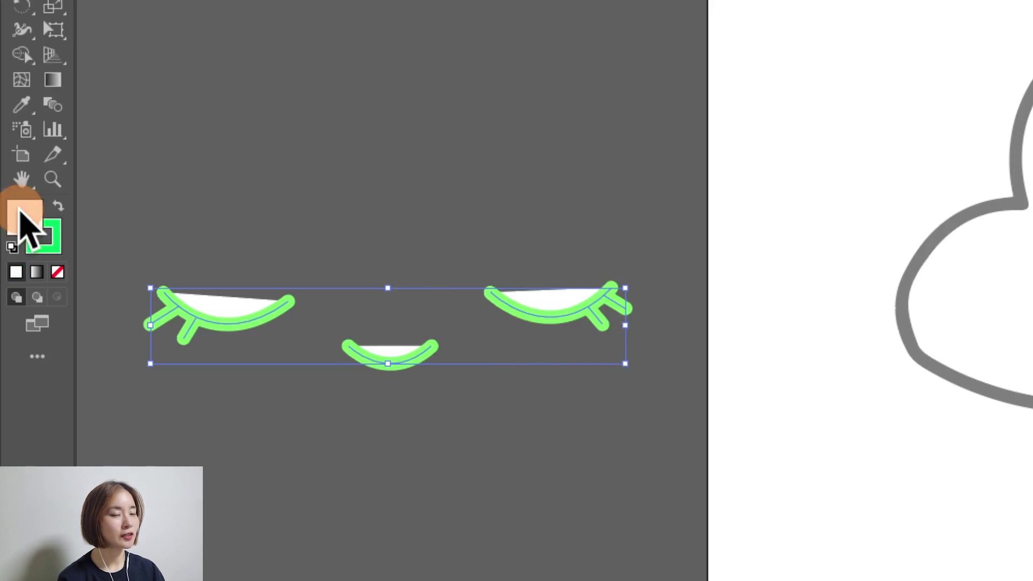
left_click(56, 270)
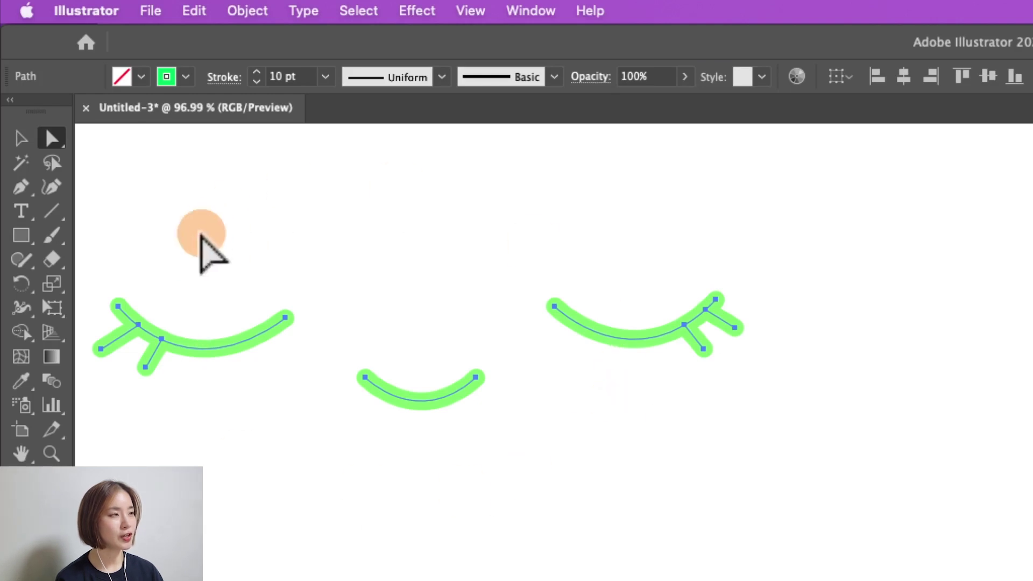
Step: Add an anchor mid-mouth and pull it down into a V shape
left_click(20, 191)
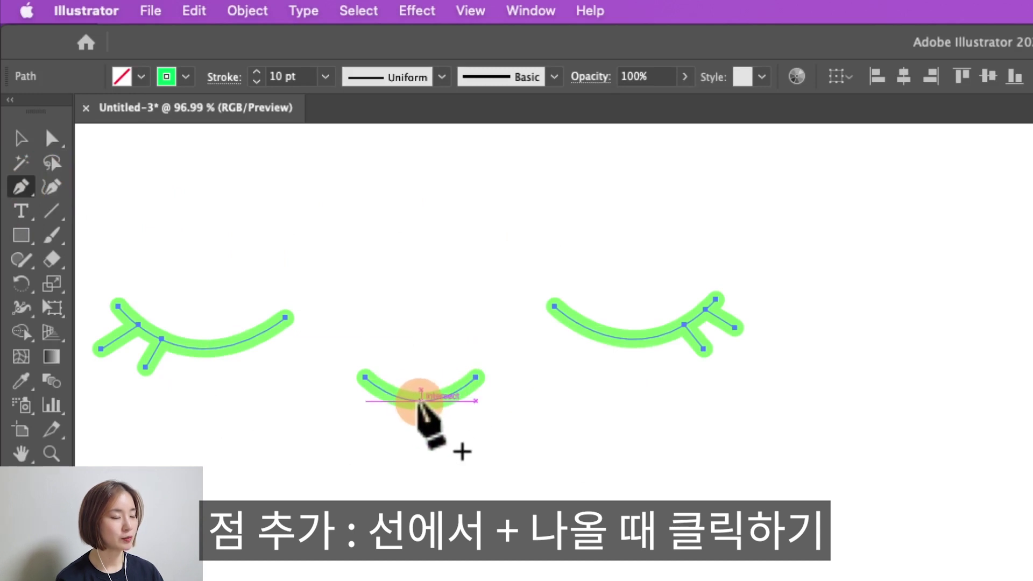
left_click(421, 401)
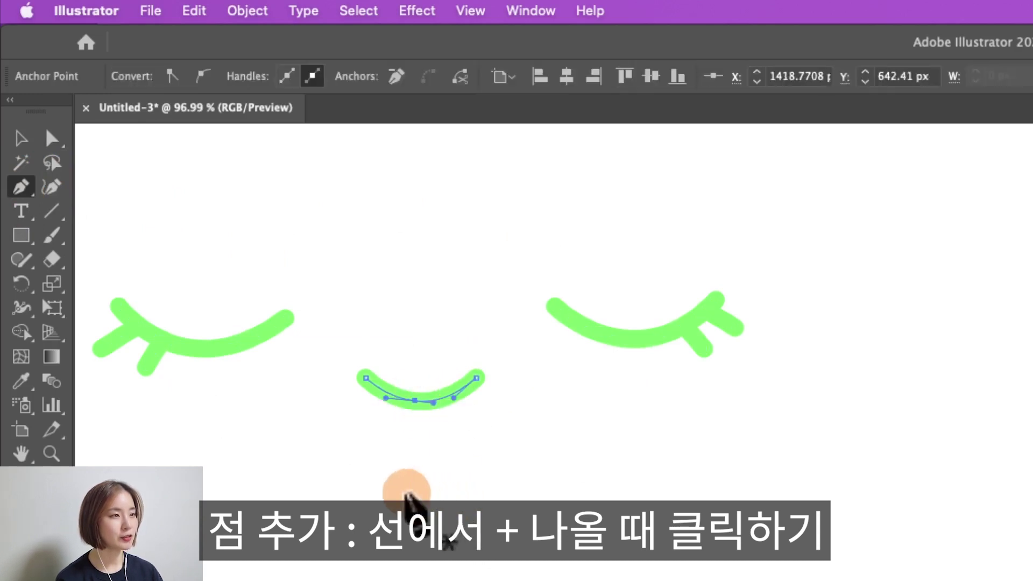
left_click(52, 139)
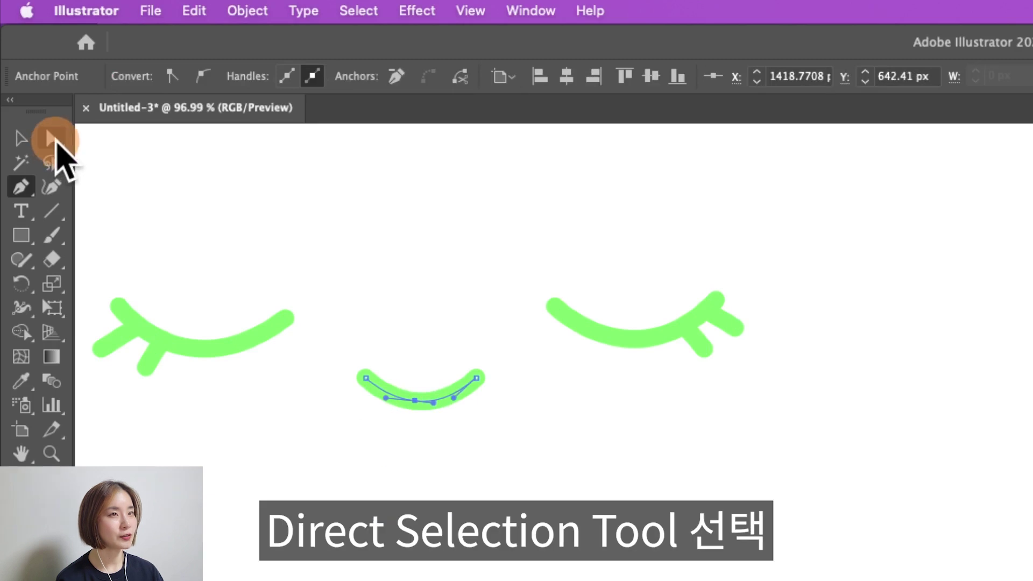
mouse_move(414, 399)
left_click_drag(418, 403, 424, 429)
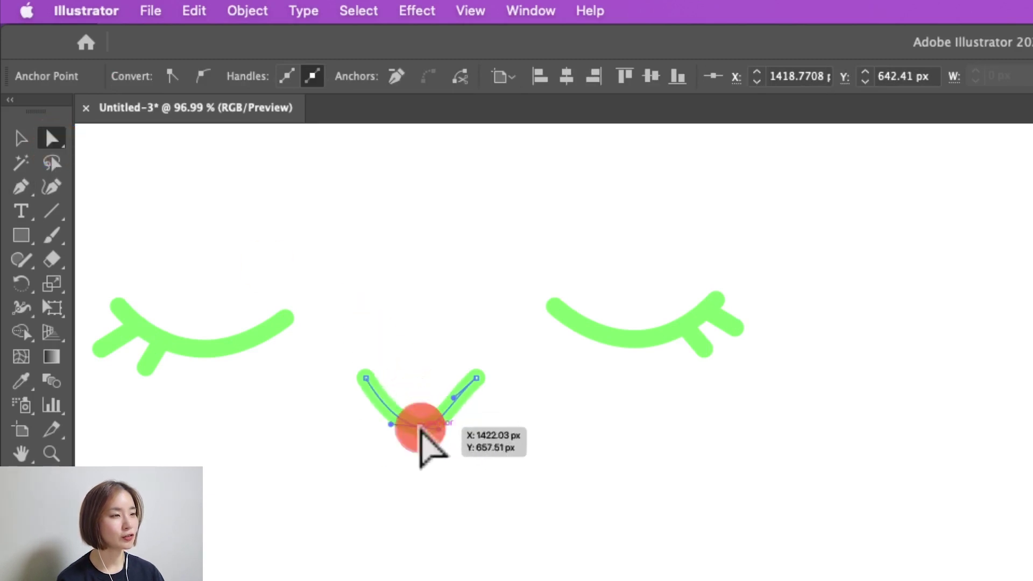
left_click_drag(458, 411, 473, 415)
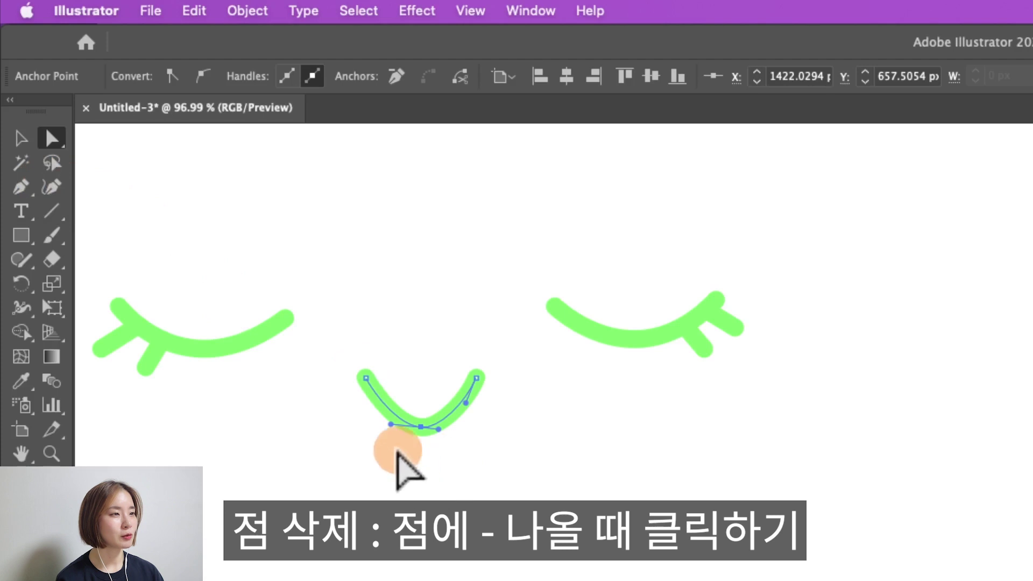
Step: Delete the mouth's bottom anchor and adjust the remaining curve's direction handles
left_click(31, 185)
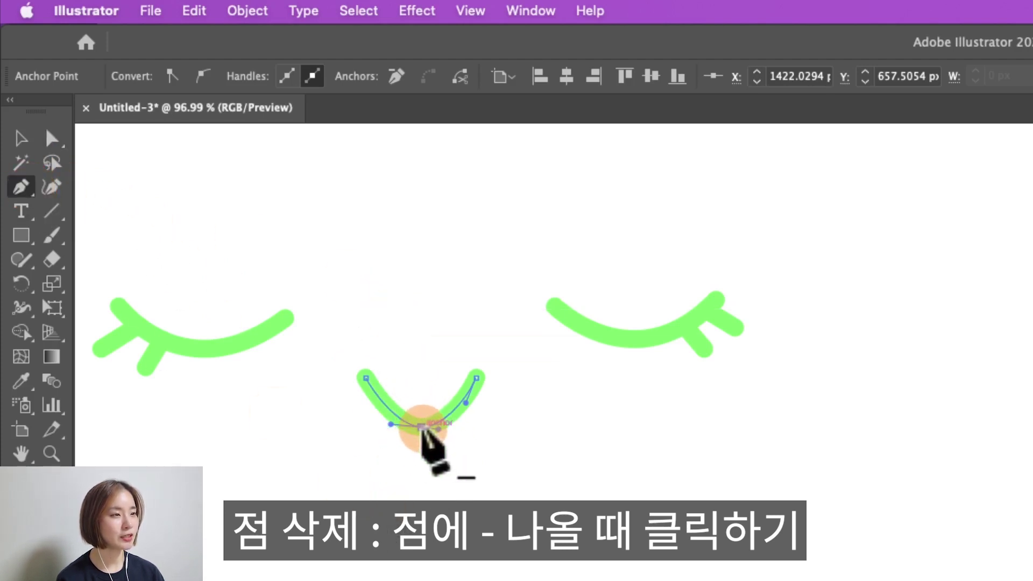
left_click(421, 427)
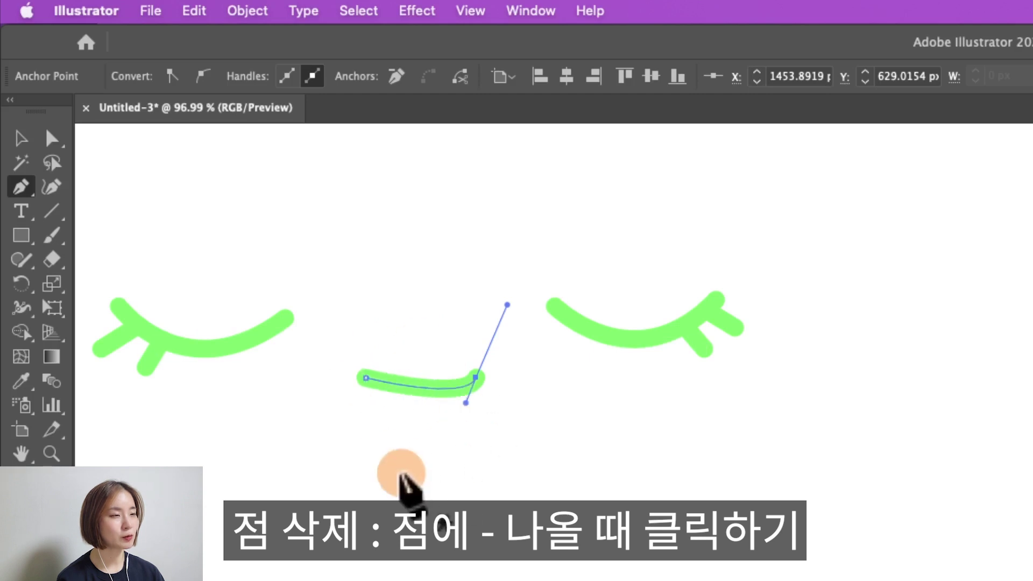
left_click(54, 140)
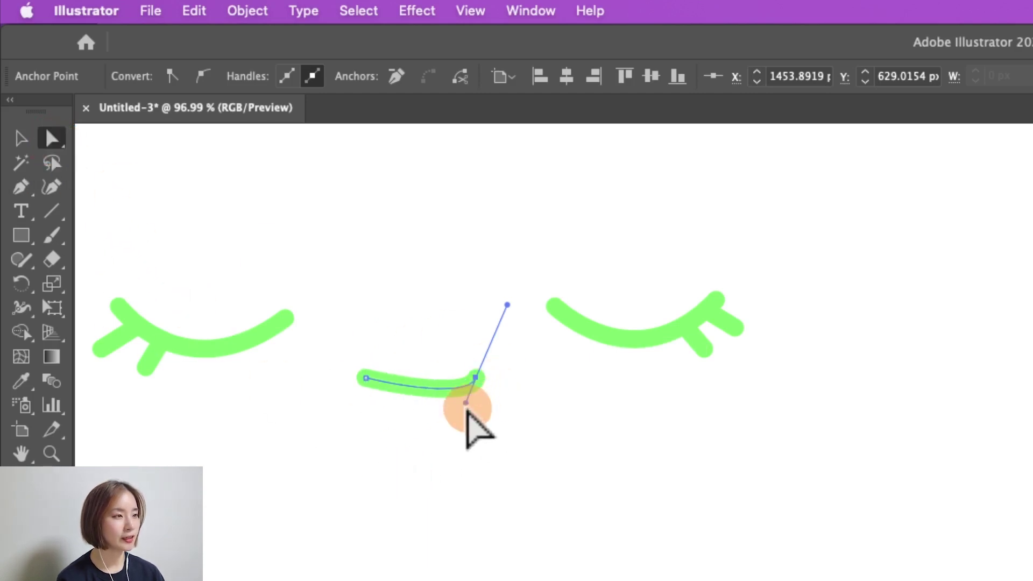
left_click_drag(466, 404, 425, 424)
left_click(366, 378)
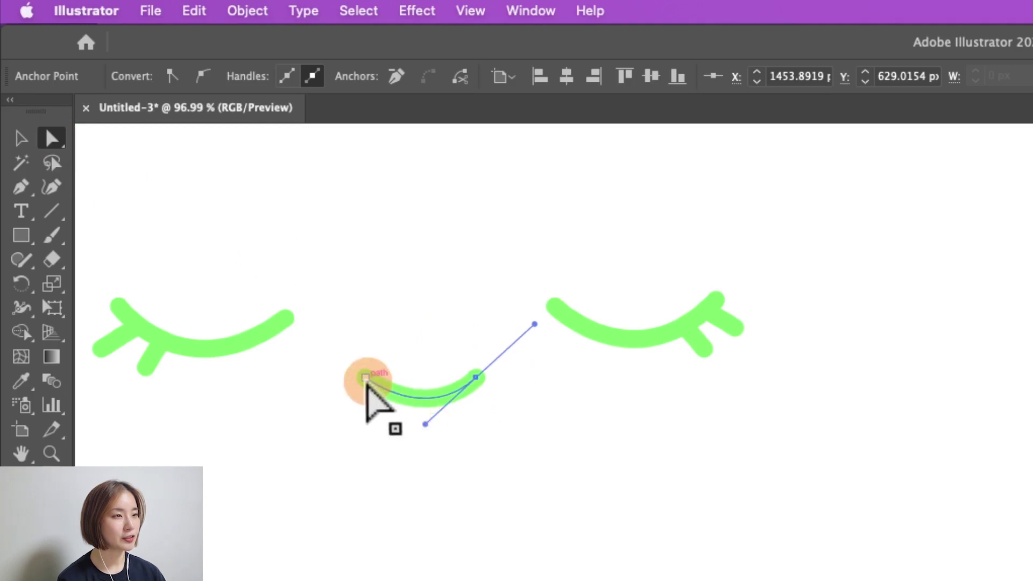